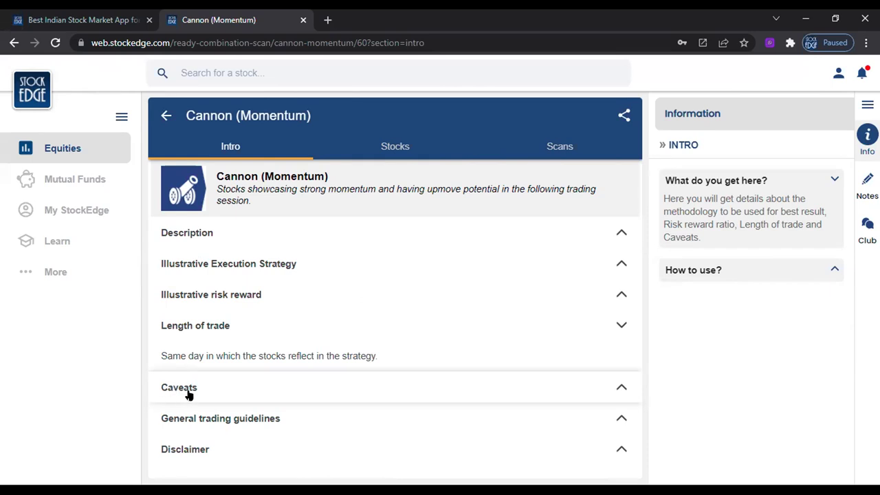
Review the Cannon (Momentum) strategy's caveats, its component scans and its stock list for 25 Feb 2022.
click(188, 392)
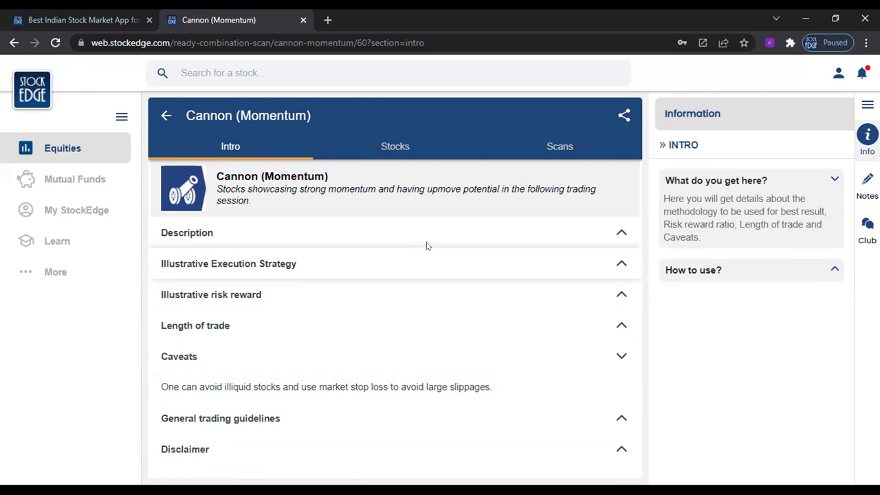
click(559, 146)
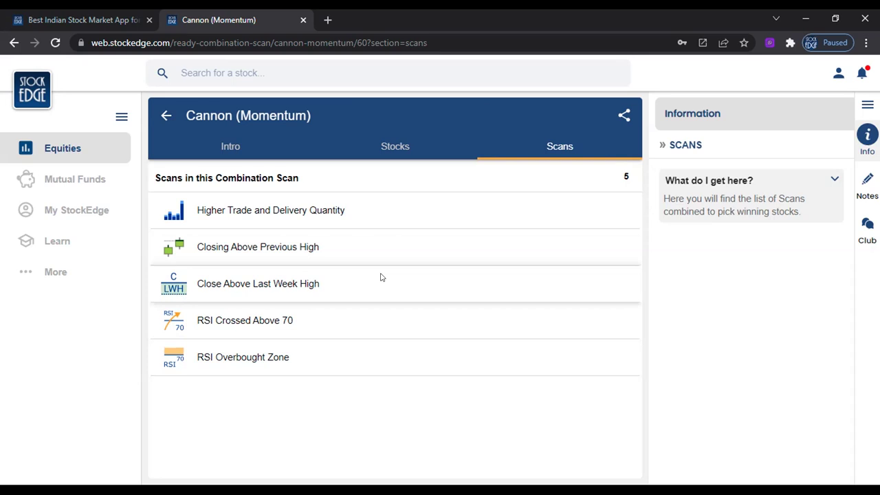
click(397, 148)
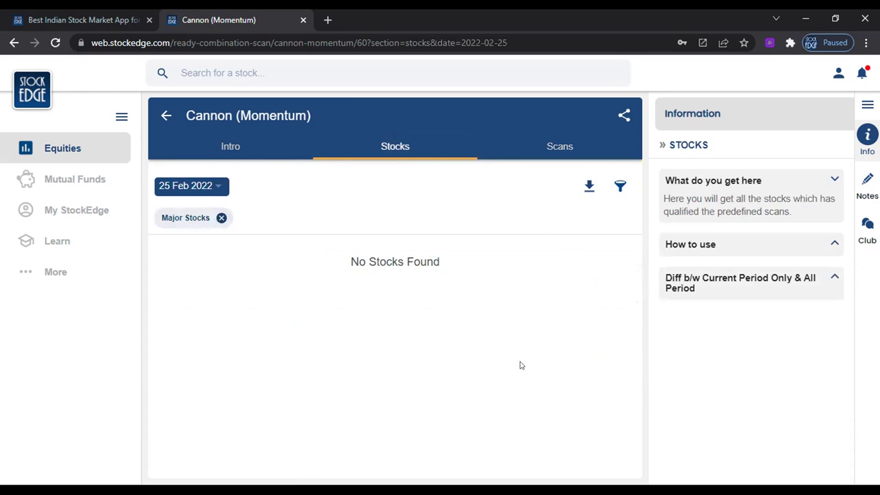
Remove the Major Stocks filter from the Cannon (Momentum) stock list and browse the Almost There stocks.
click(228, 219)
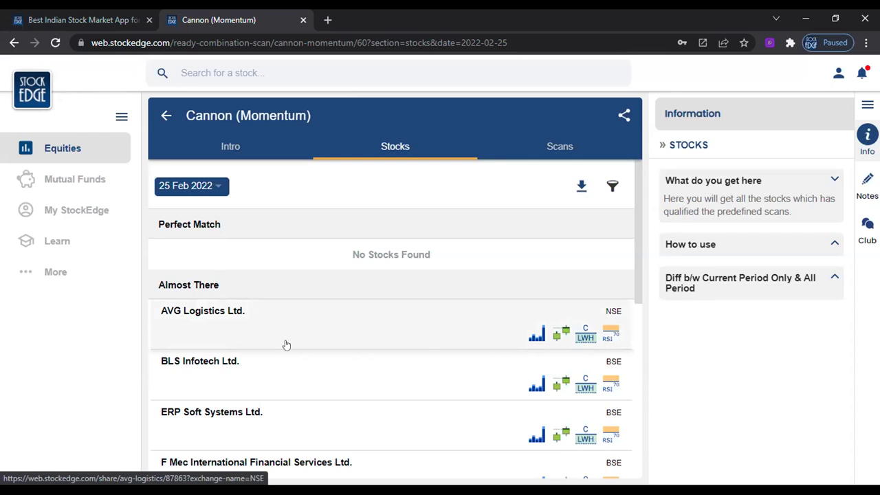
scroll(374, 356, down, 3)
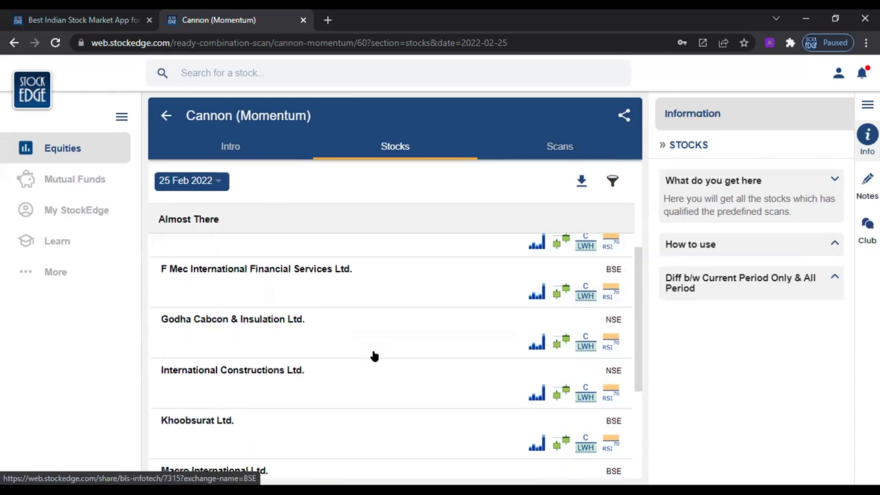
scroll(375, 357, up, 3)
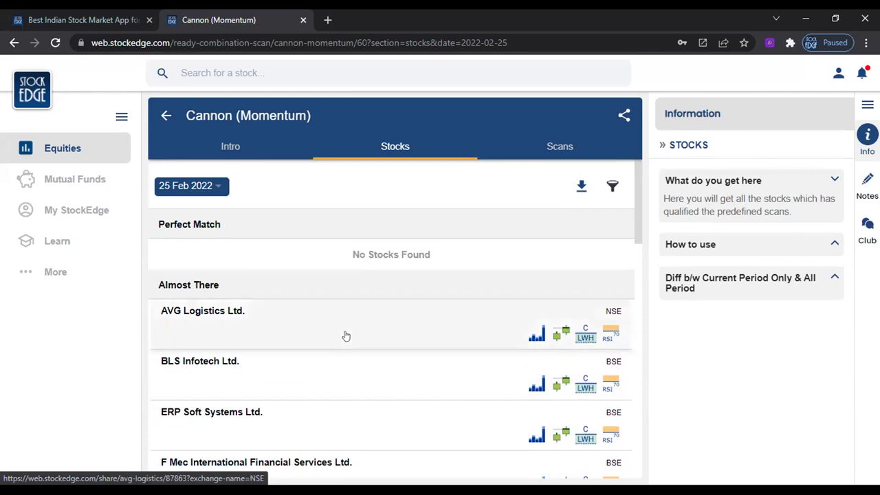
Return to One Day Bullish Strategies, reopen Cannon (Momentum) and read its introduction.
click(162, 118)
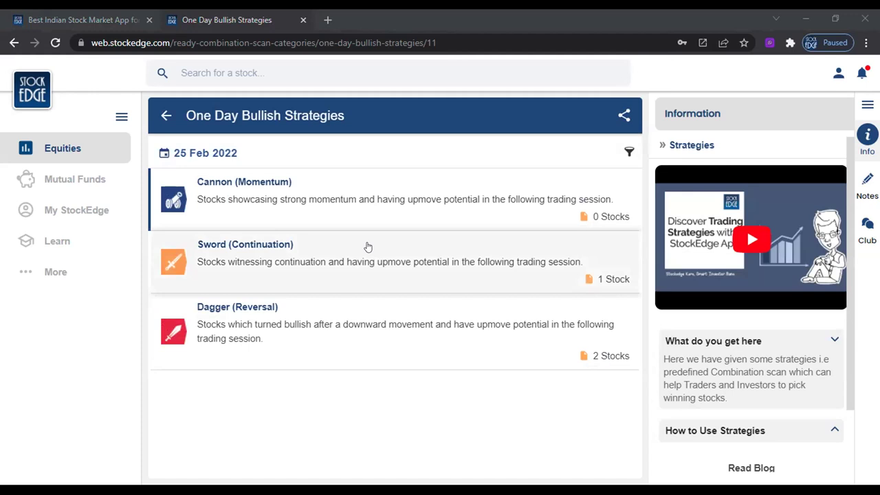
click(314, 191)
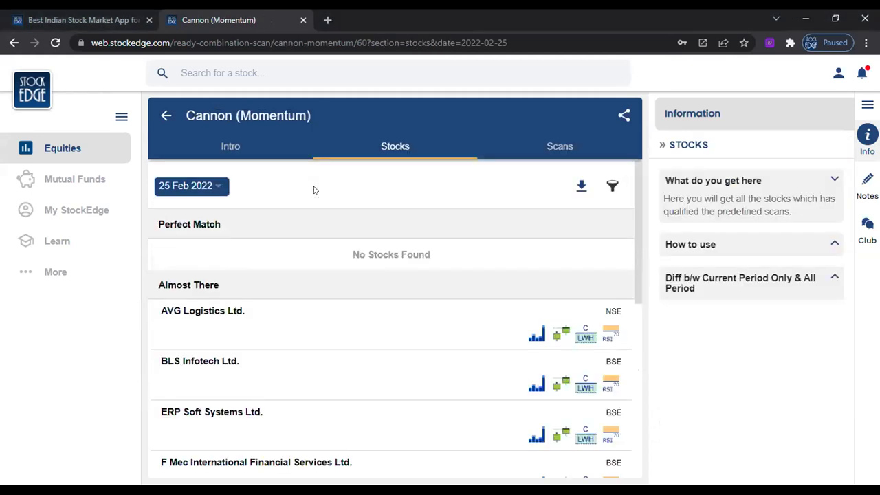
click(238, 150)
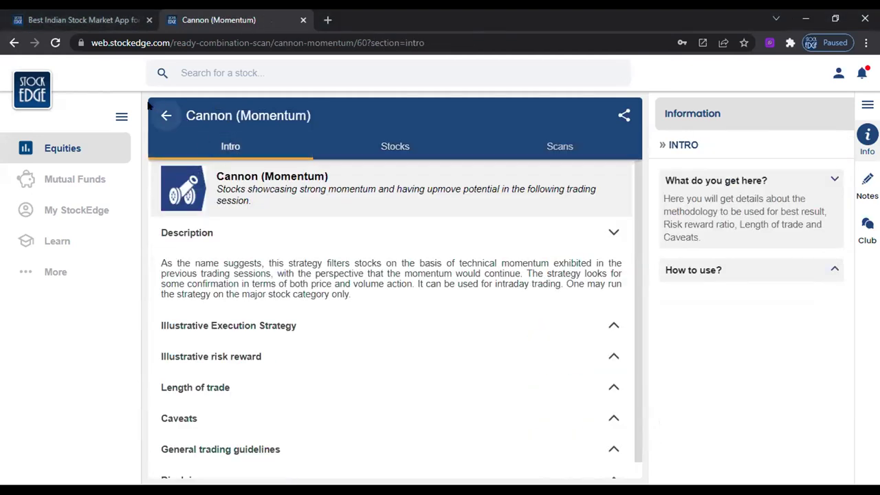
Open Strategies from the Equities home page and look through the one-day, swing and positional strategy categories.
click(50, 150)
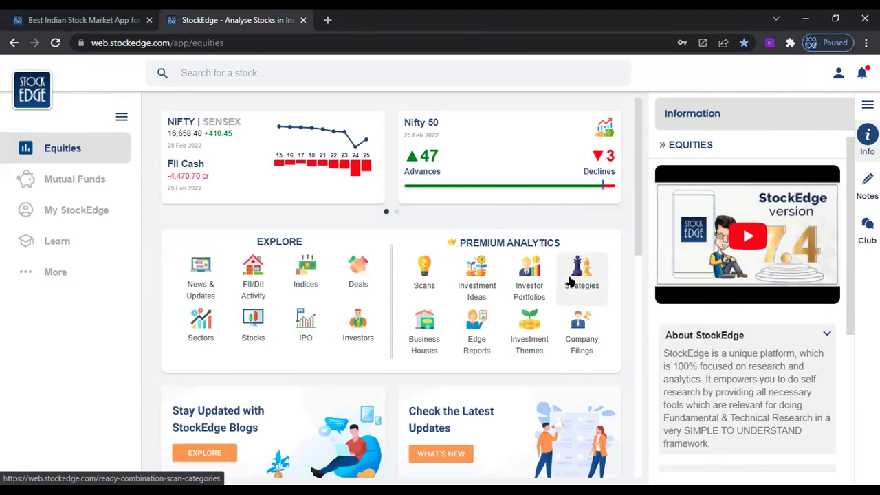
click(570, 281)
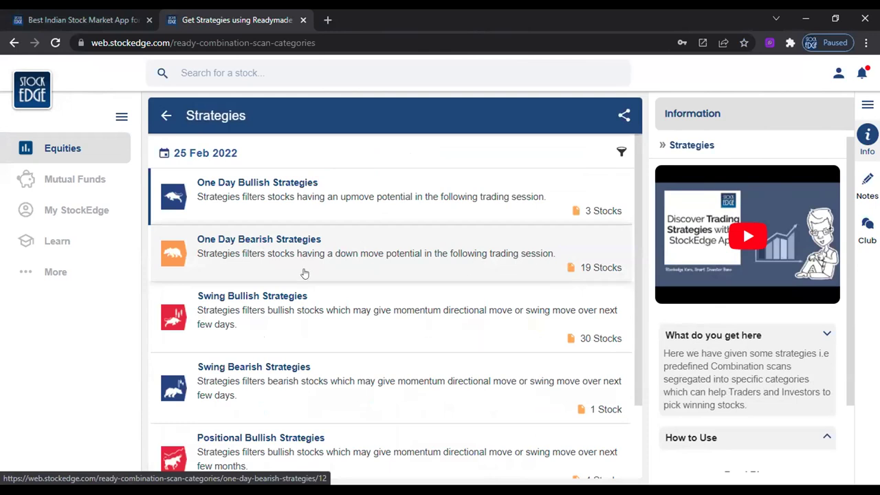
scroll(325, 293, down, 1)
scroll(319, 324, down, 1)
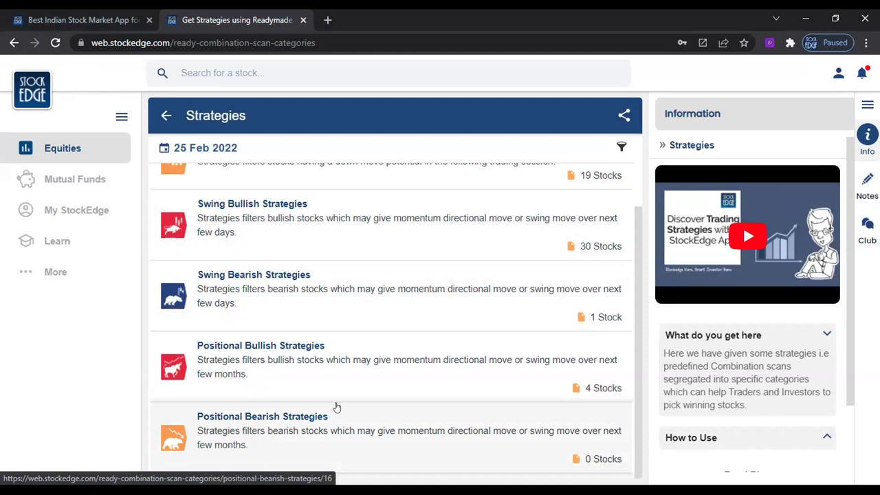
scroll(393, 220, up, 2)
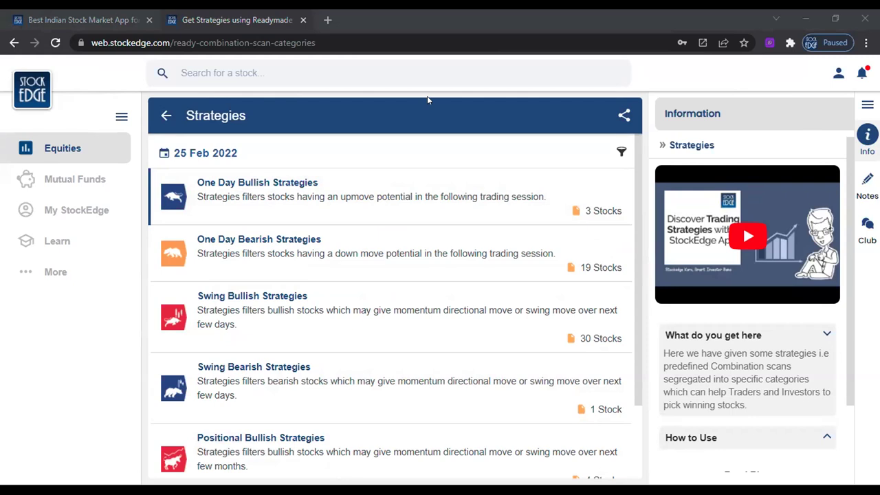
Open Eagle (Momentum) under Swing Bullish Strategies and review its component scans and description.
click(304, 310)
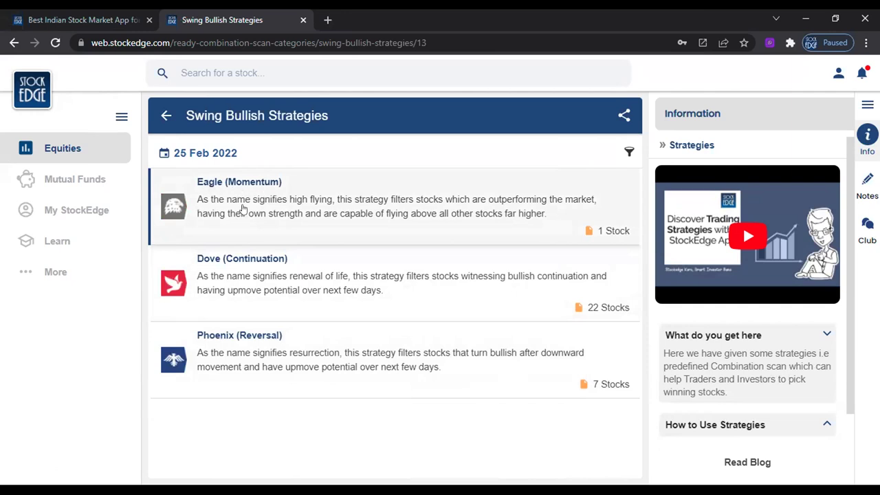
click(337, 224)
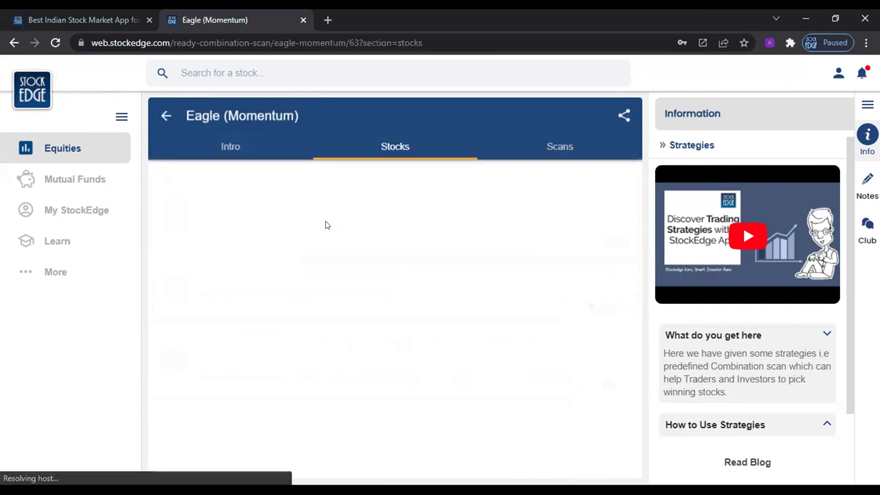
click(553, 144)
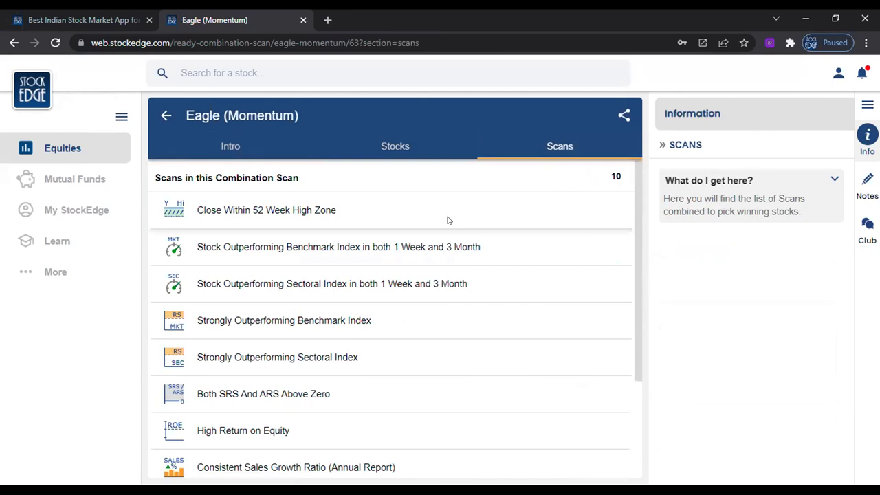
scroll(447, 220, down, 2)
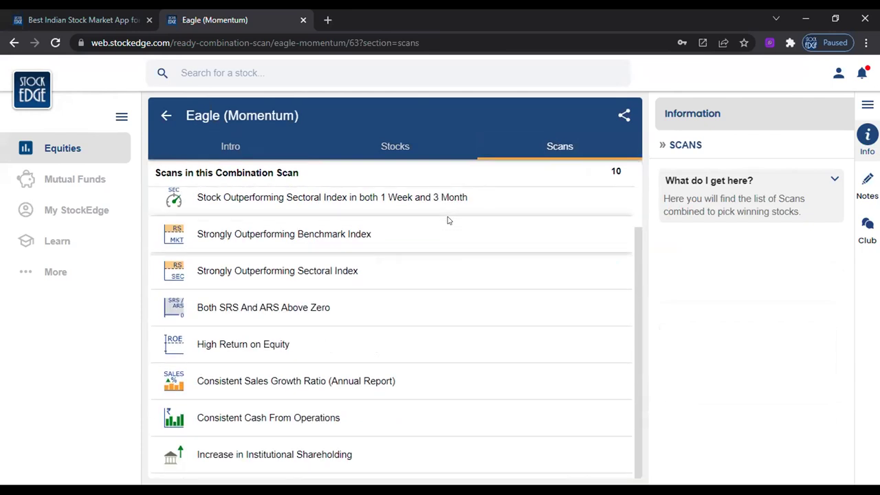
scroll(448, 220, up, 2)
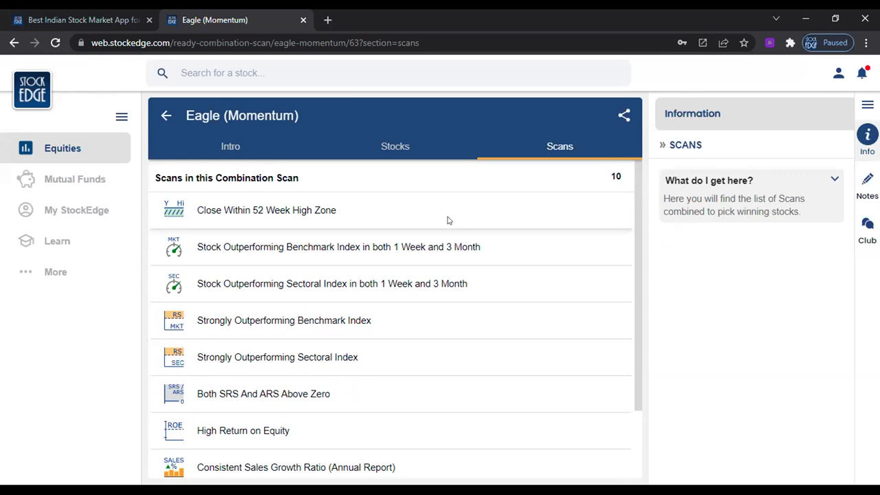
click(227, 147)
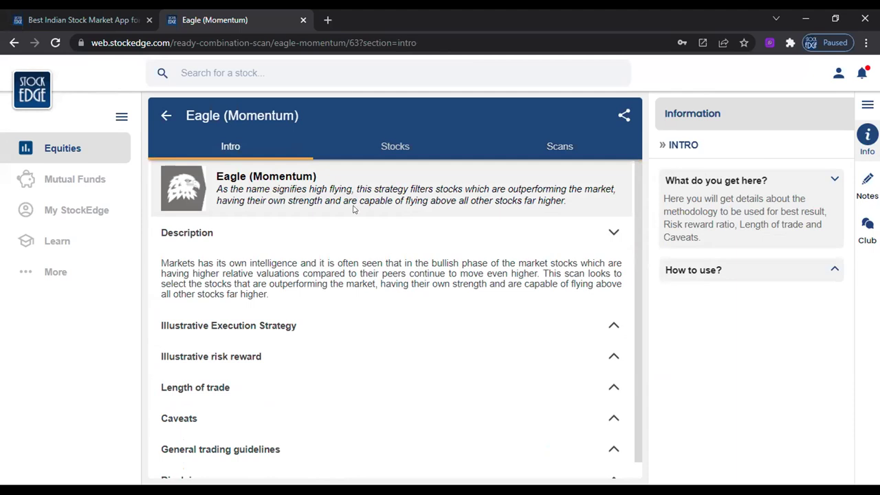
Filter the Eagle (Momentum) stock list by importance to Major Stocks.
click(405, 151)
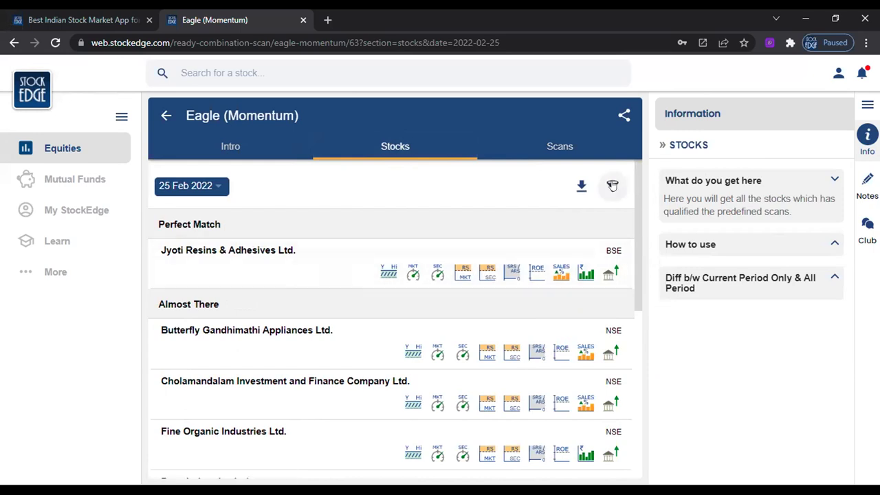
click(612, 186)
click(498, 163)
click(340, 227)
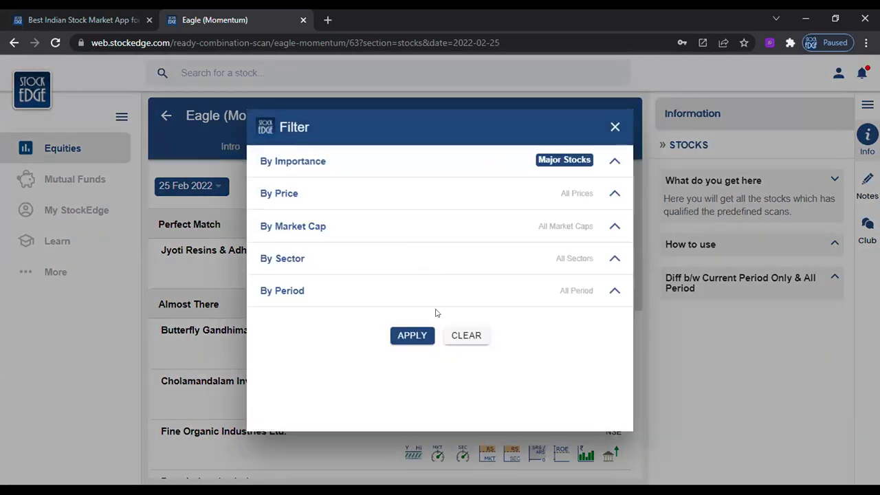
click(462, 335)
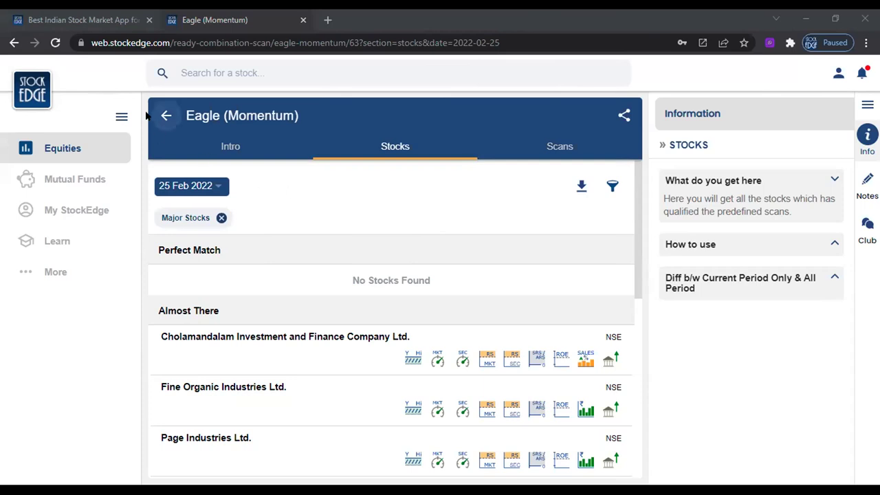
Go back through Equities to the Strategies list and reopen Eagle (Momentum) under Swing Bullish Strategies.
click(97, 149)
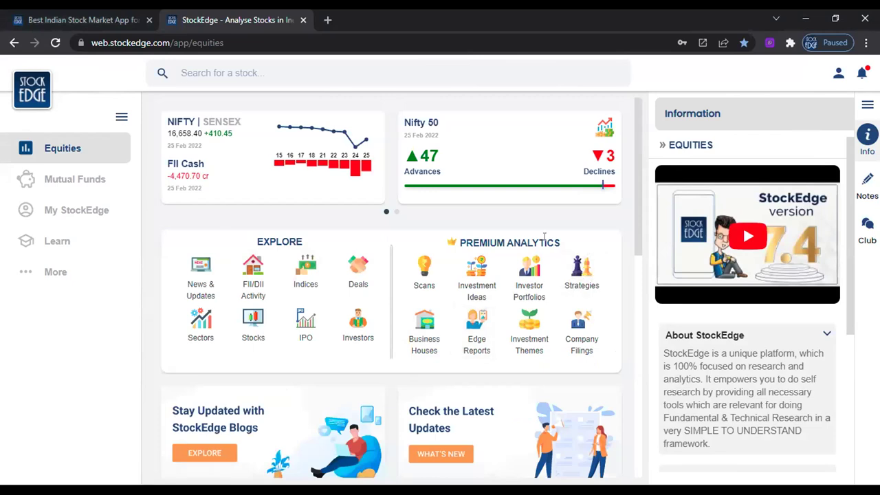
click(581, 279)
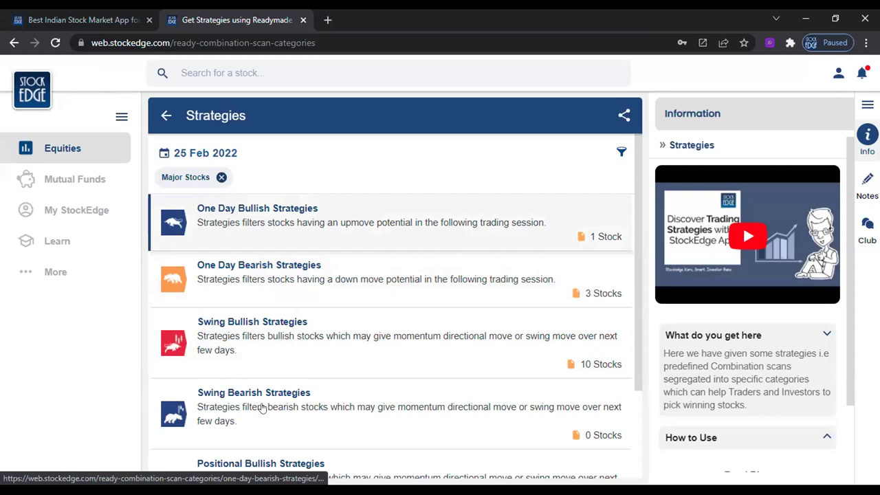
scroll(286, 374, down, 1)
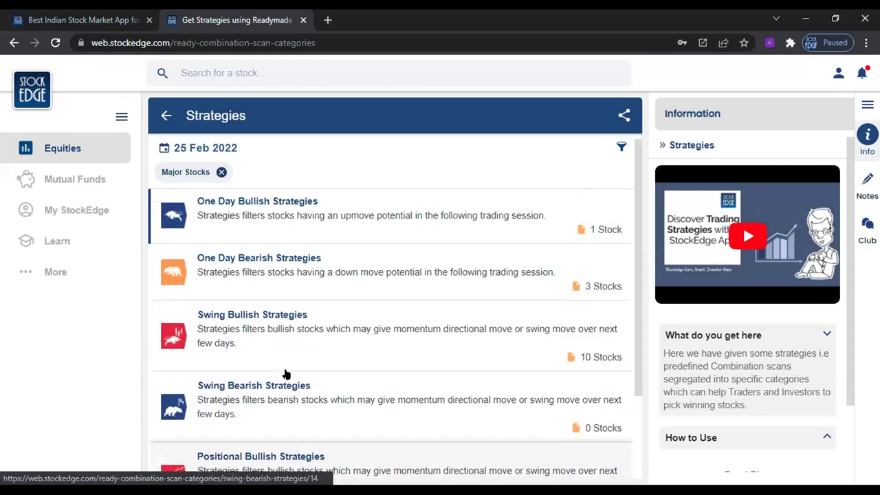
scroll(250, 330, up, 1)
click(252, 330)
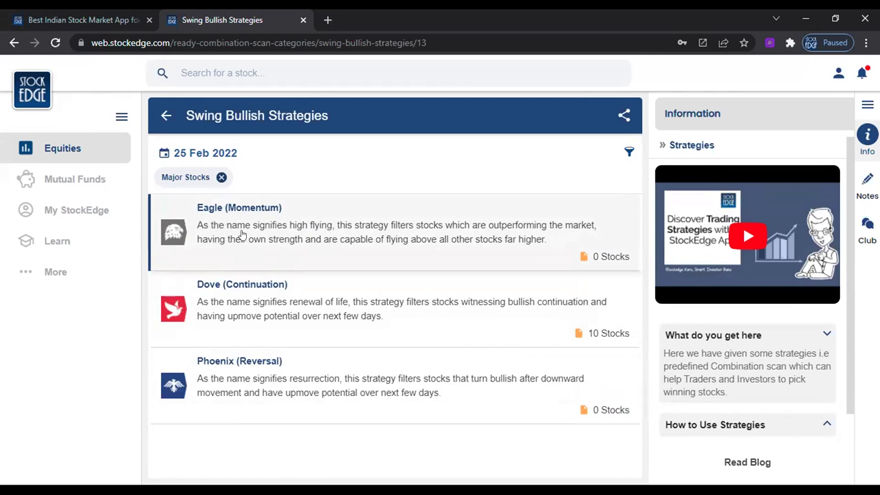
click(223, 222)
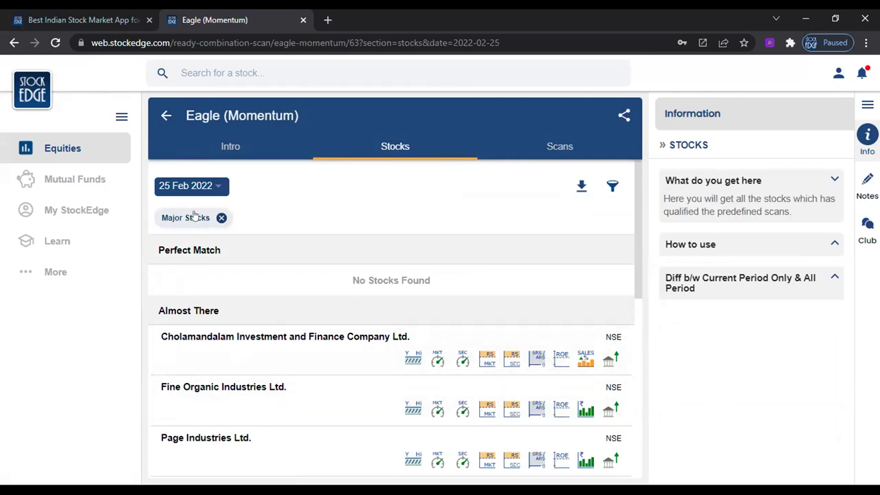
Read Eagle (Momentum)'s length of trade and caveats, and review the scans it combines.
click(222, 145)
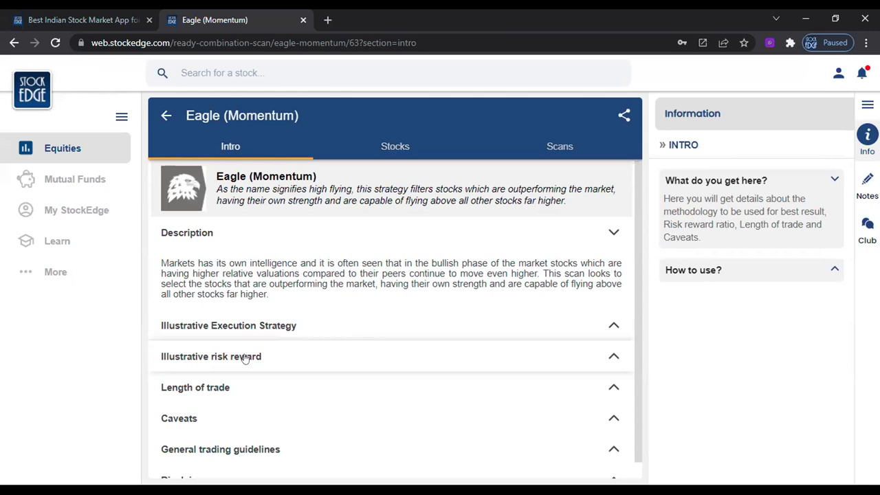
click(209, 387)
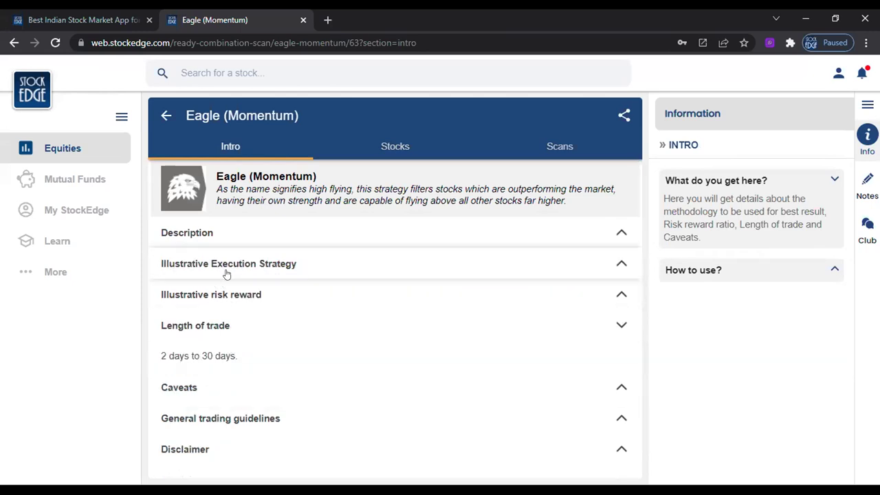
click(190, 389)
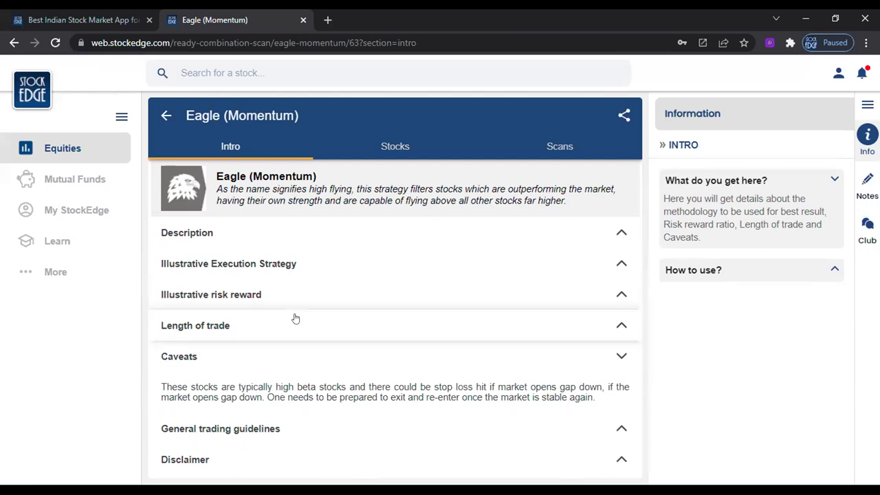
click(560, 147)
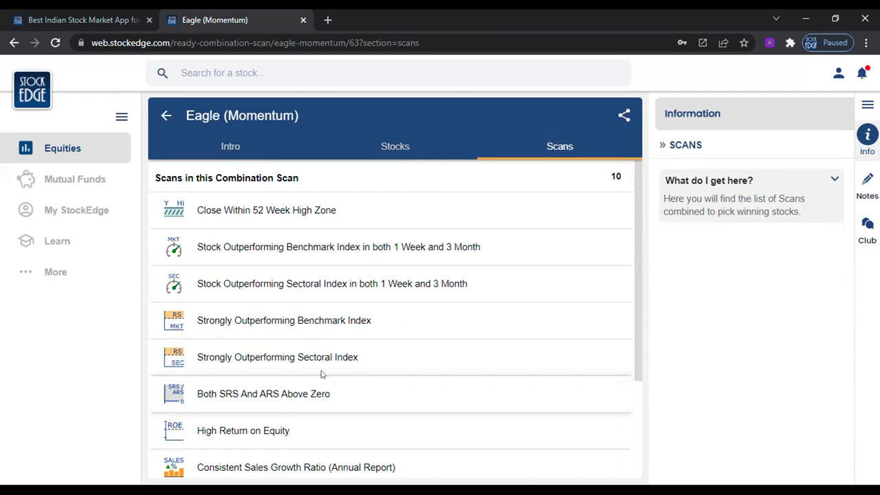
Remove the Major Stocks filter from Eagle's stock list, and view the Jyoti Resins & Adhesives Ltd. page before returning to the list.
click(395, 146)
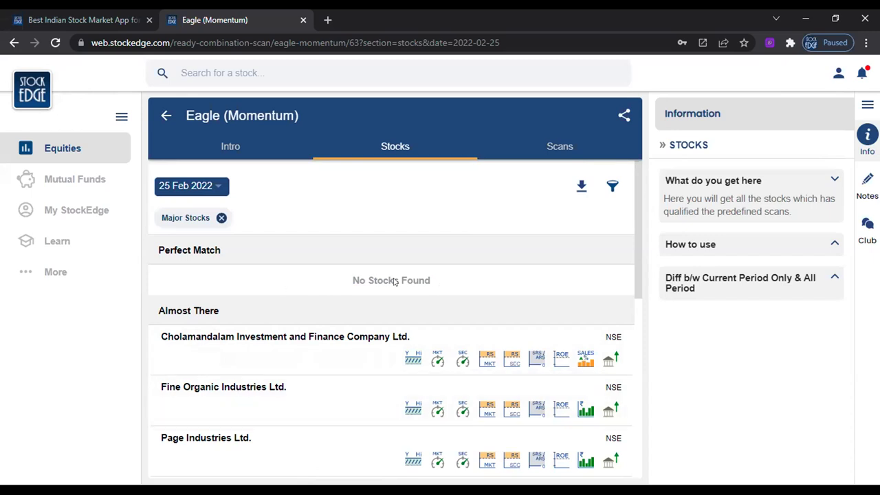
click(221, 218)
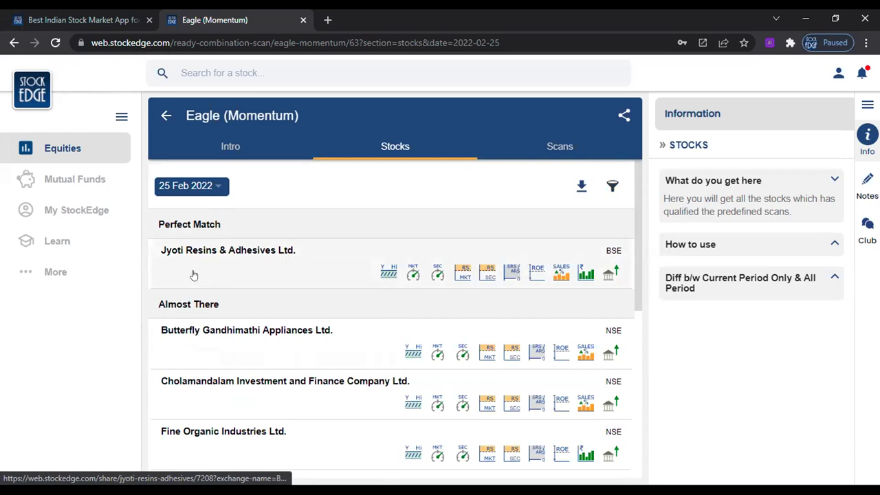
click(266, 266)
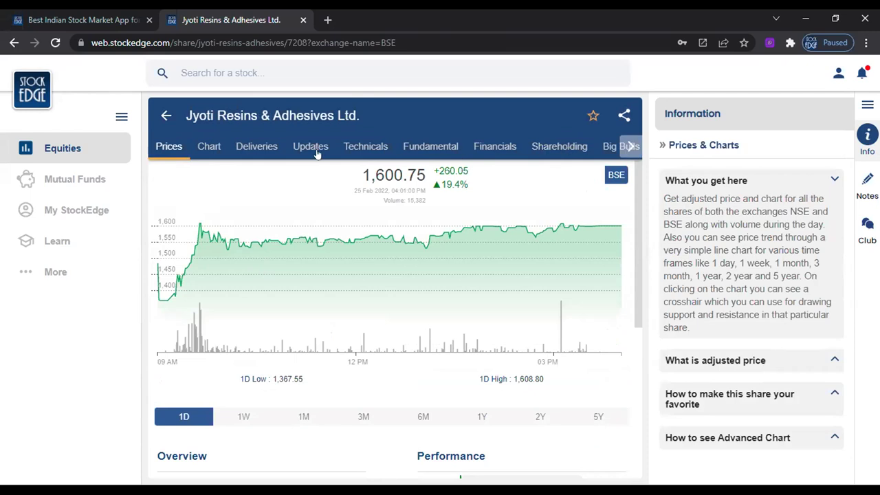
click(166, 115)
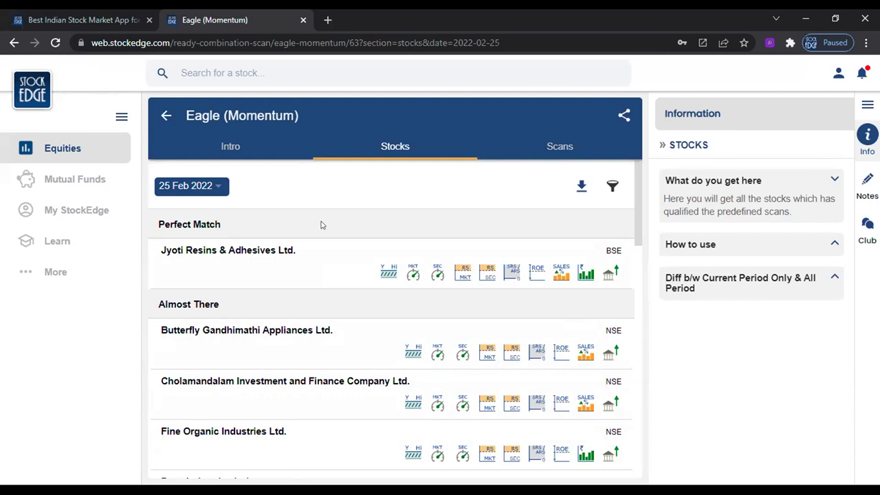
Check the available dates and the filter options for Eagle (Momentum)'s stock list, leaving both unchanged.
click(215, 189)
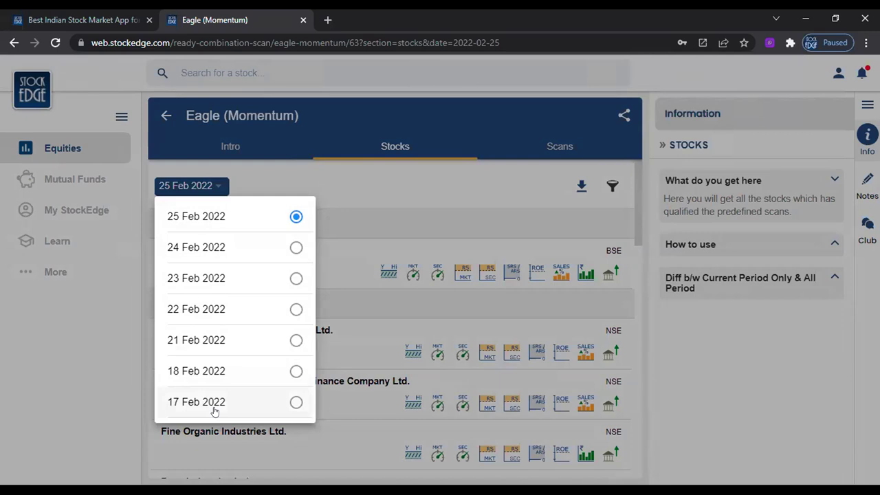
click(572, 224)
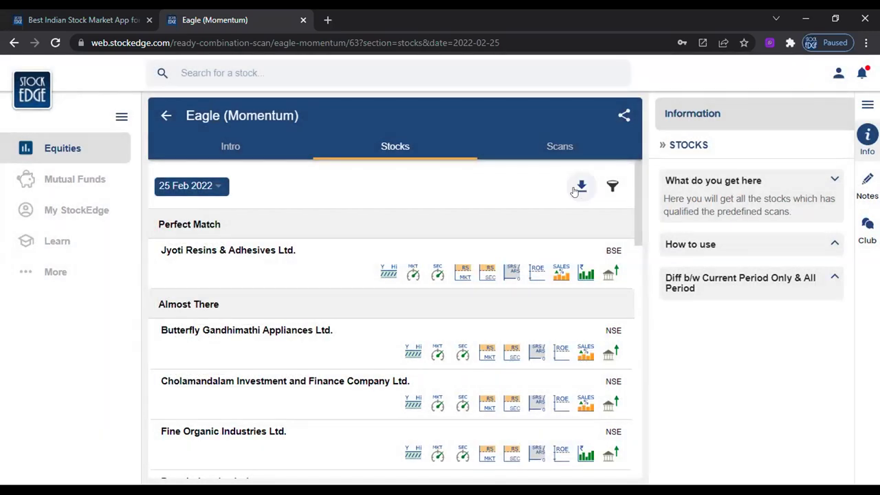
click(613, 187)
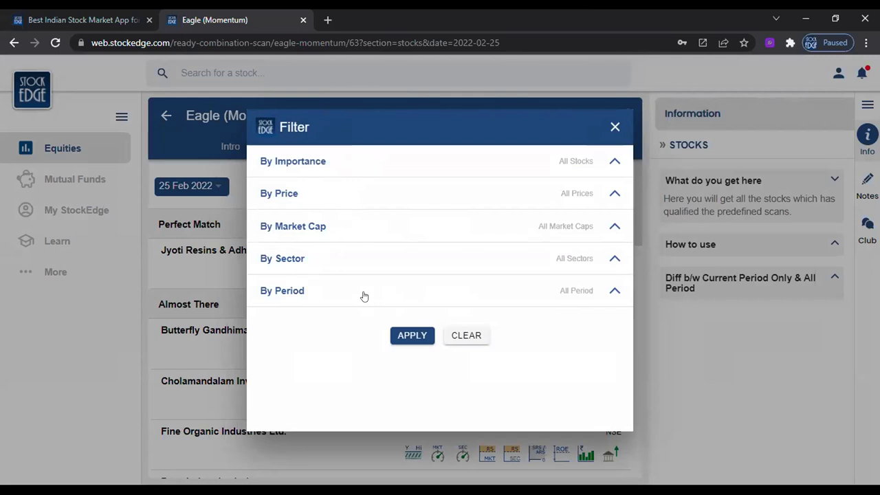
click(614, 127)
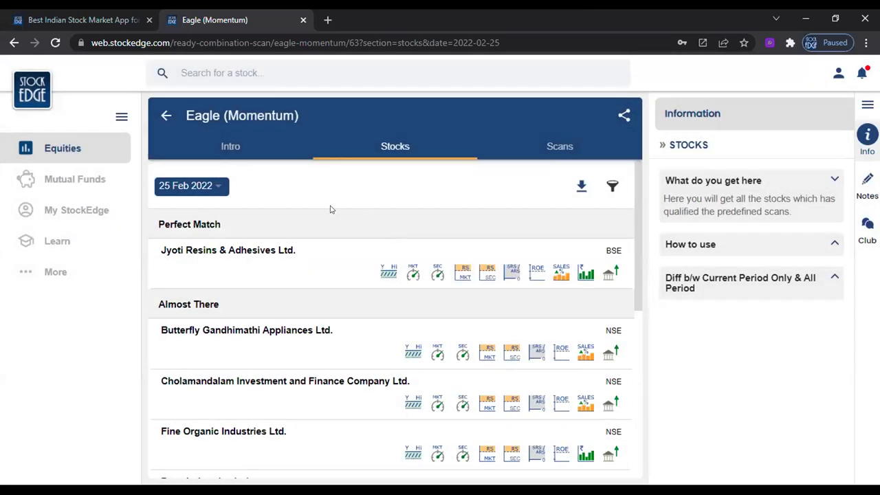
View the candlestick chart and price page of Jyoti Resins & Adhesives Ltd., and return to Eagle's stock list.
click(283, 264)
click(211, 151)
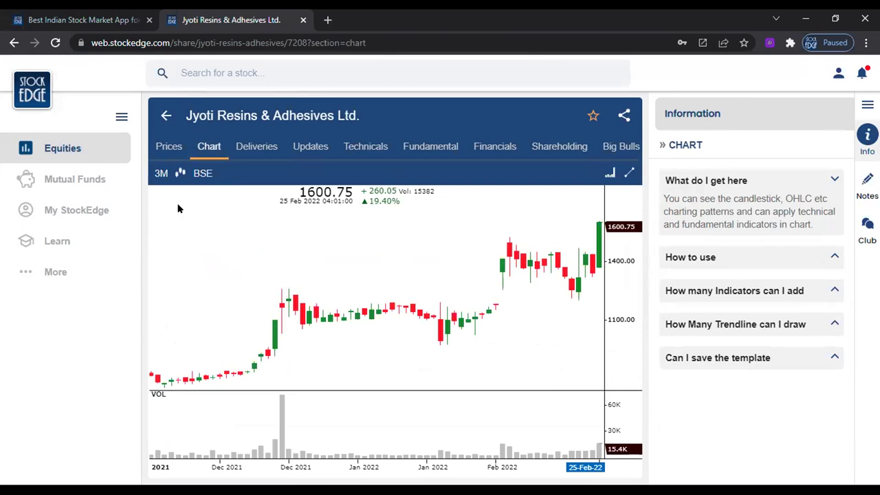
click(165, 118)
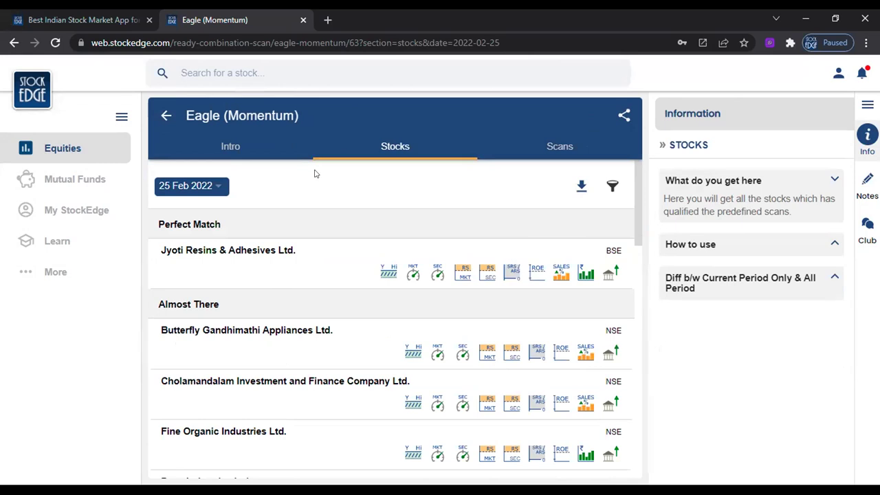
click(230, 253)
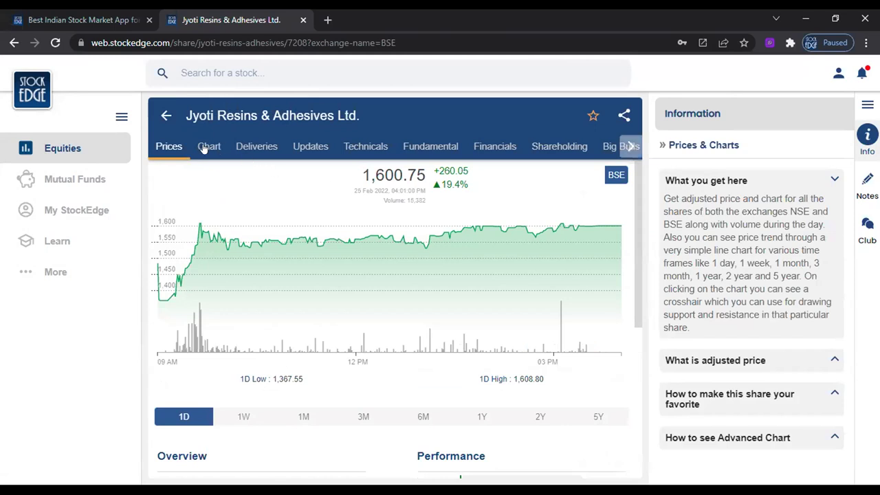
click(165, 116)
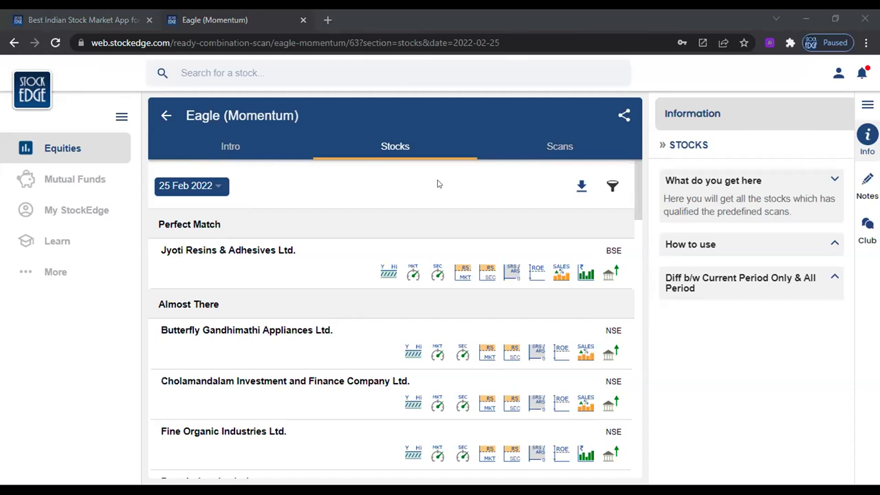
Leave the Swing Bullish Strategies and open My Combo Scans in the My StockEdge section.
click(165, 114)
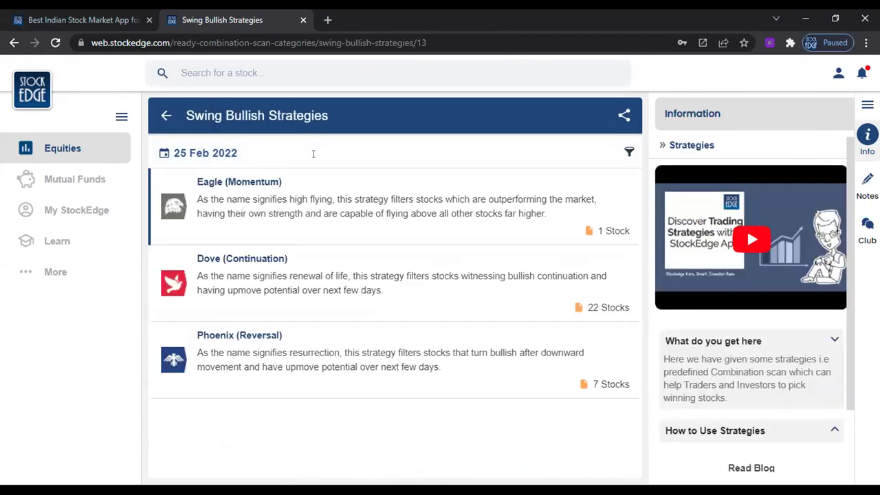
click(165, 117)
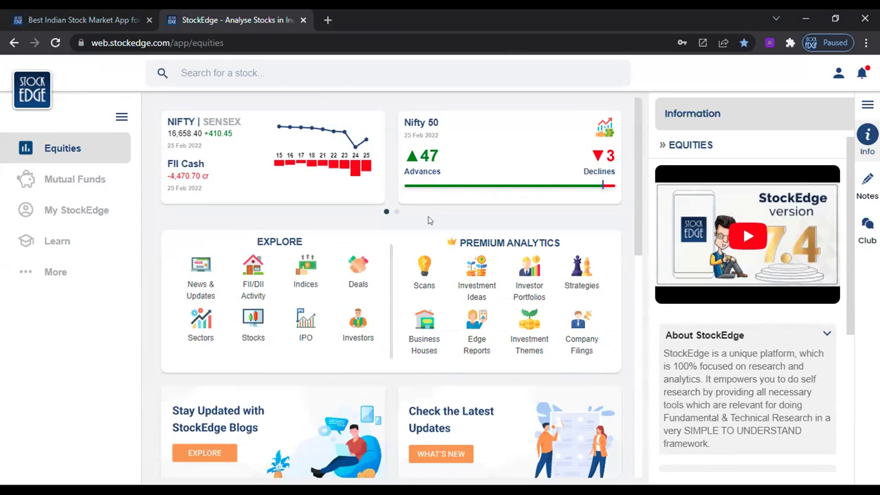
click(78, 157)
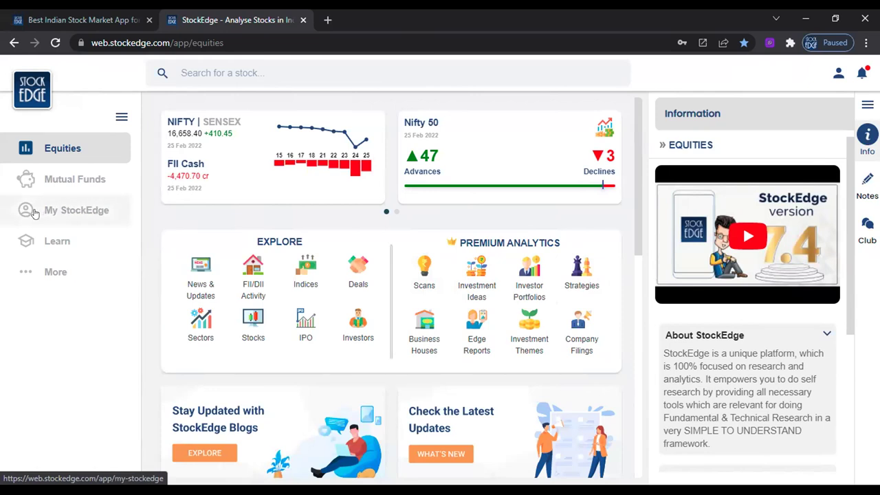
click(78, 215)
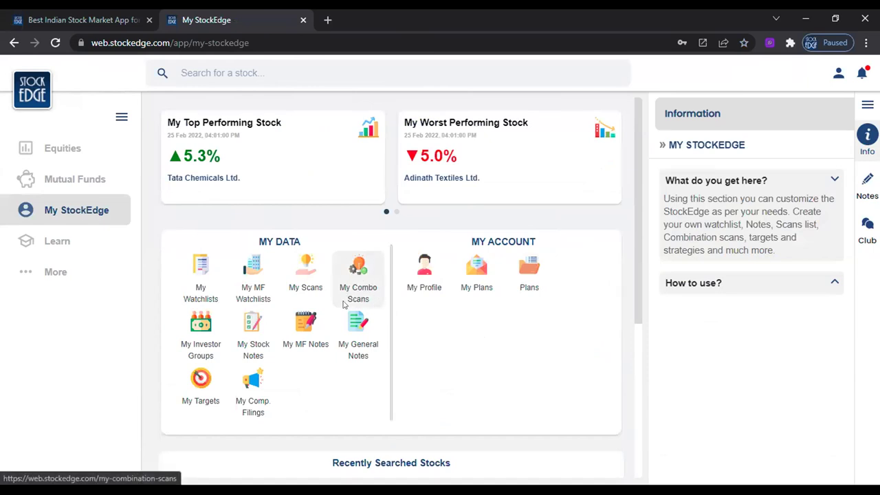
click(355, 273)
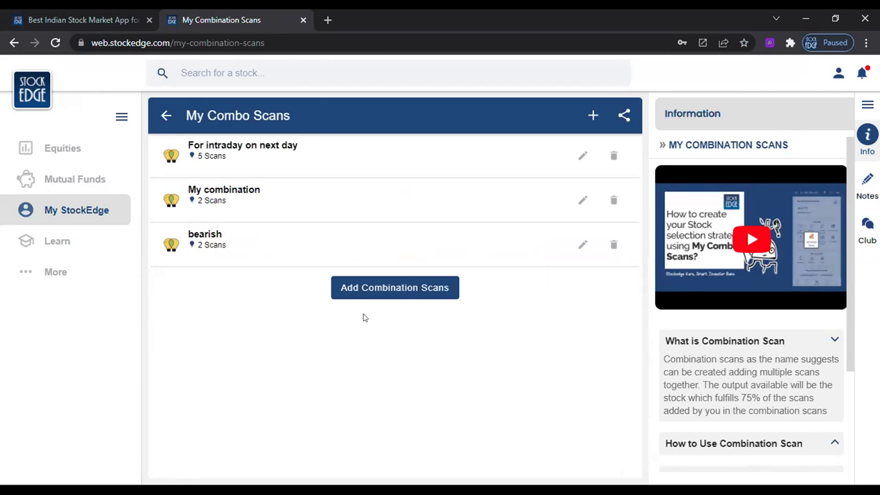
Create a new combination scan named Test.
click(387, 289)
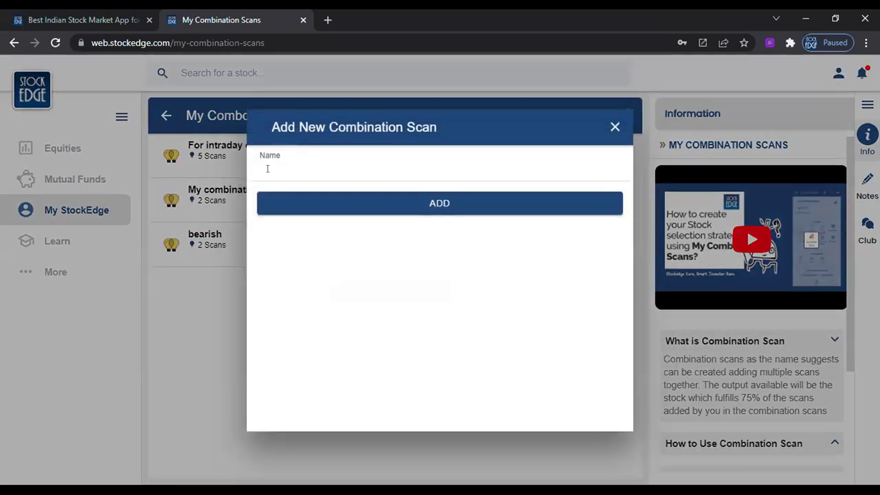
click(472, 168)
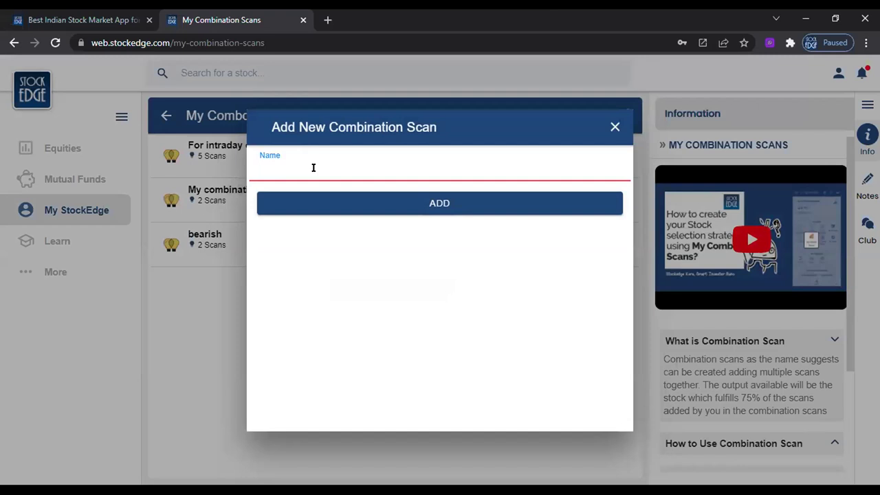
text(Test)
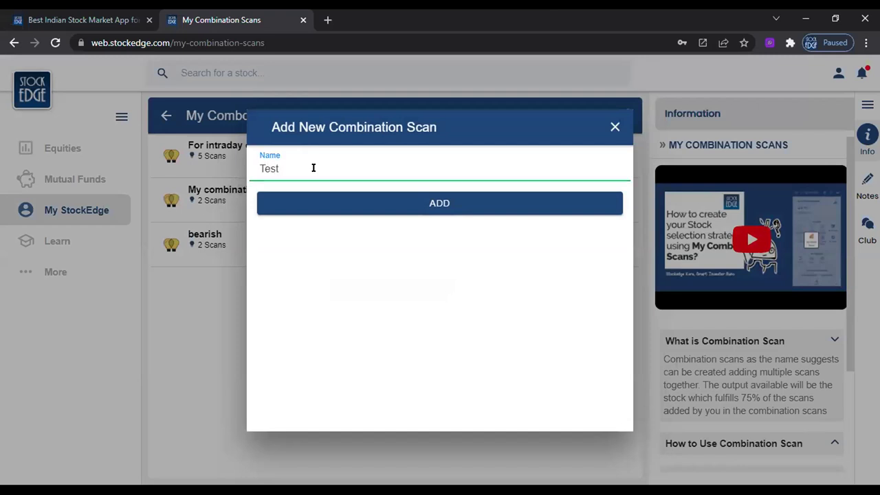
click(399, 201)
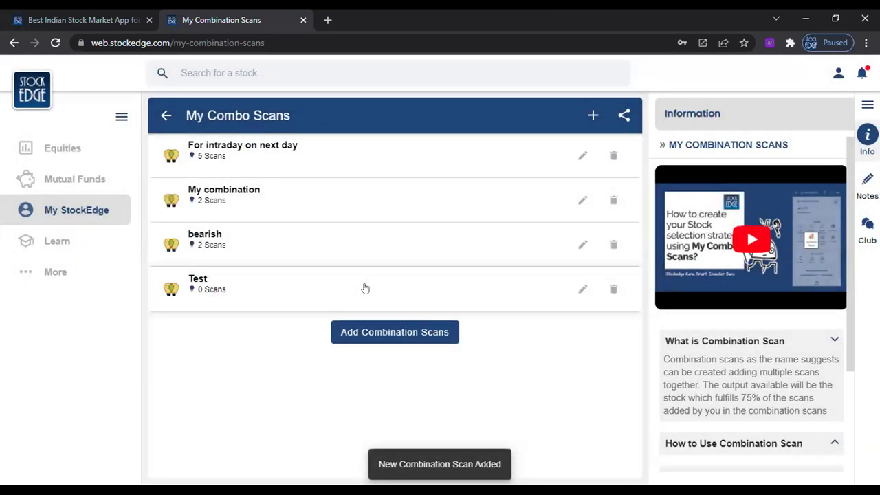
Add the price scans Closing Above Previous High and Close Crossing Last Week High to the Test combination scan.
click(208, 285)
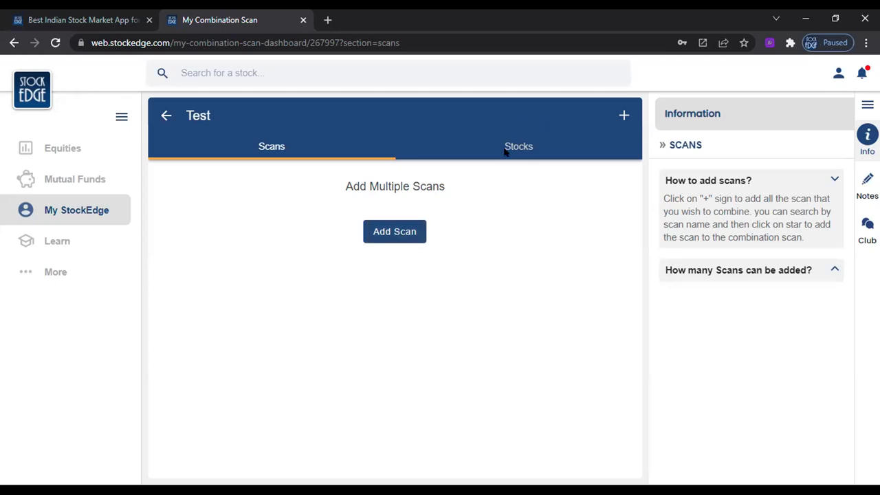
click(395, 233)
click(357, 210)
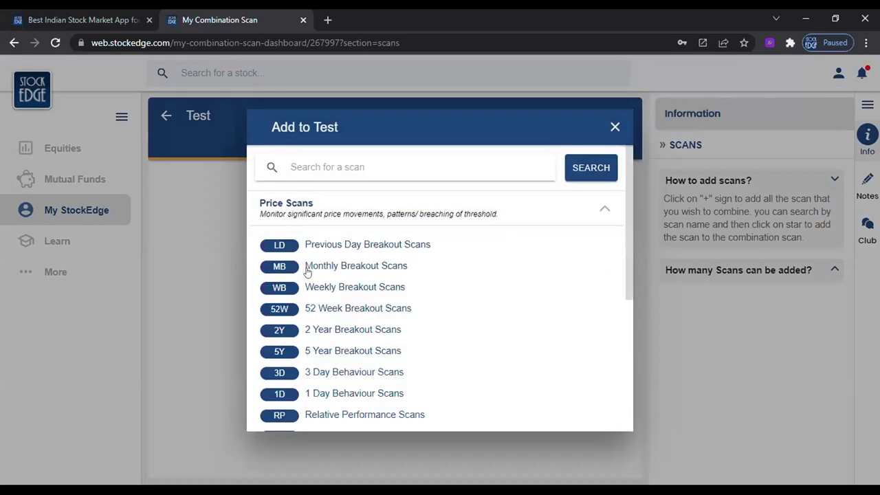
click(337, 246)
click(399, 274)
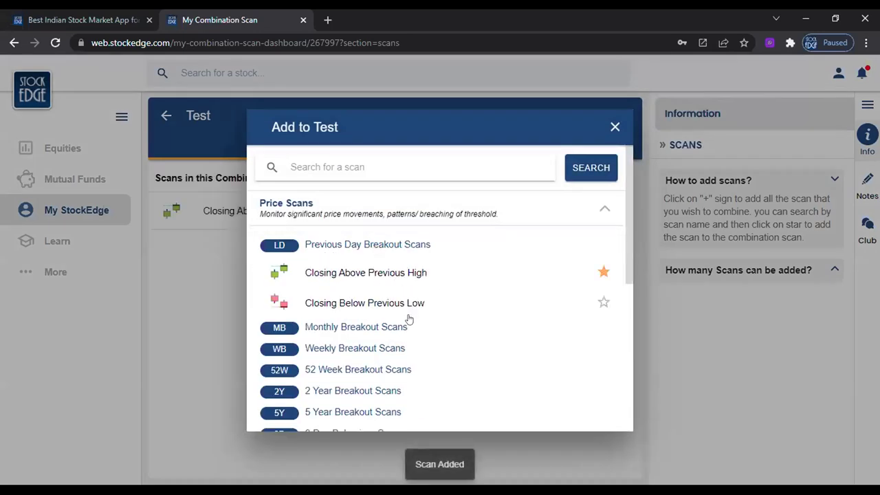
click(320, 348)
click(361, 317)
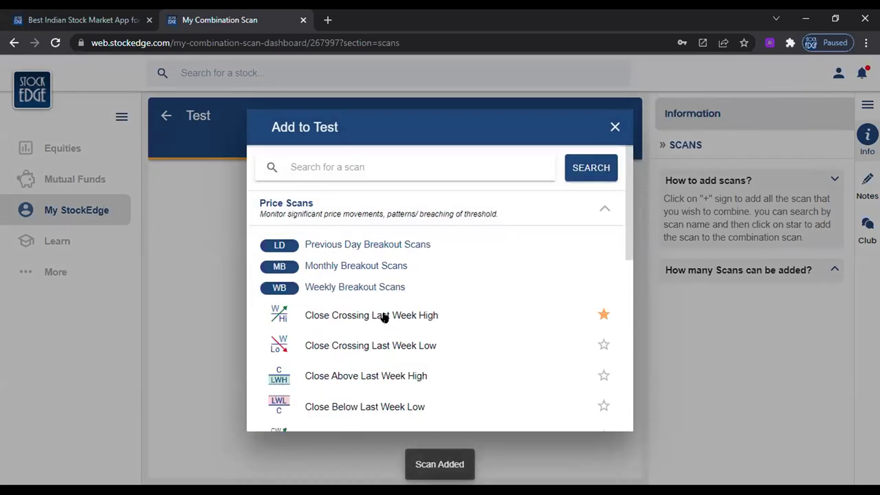
click(615, 127)
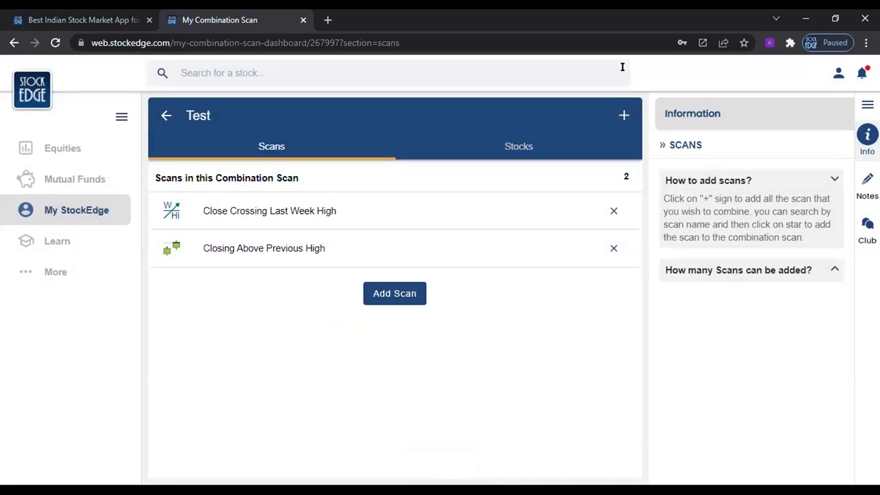
Review the list of stocks that match Test's two price scans.
click(509, 147)
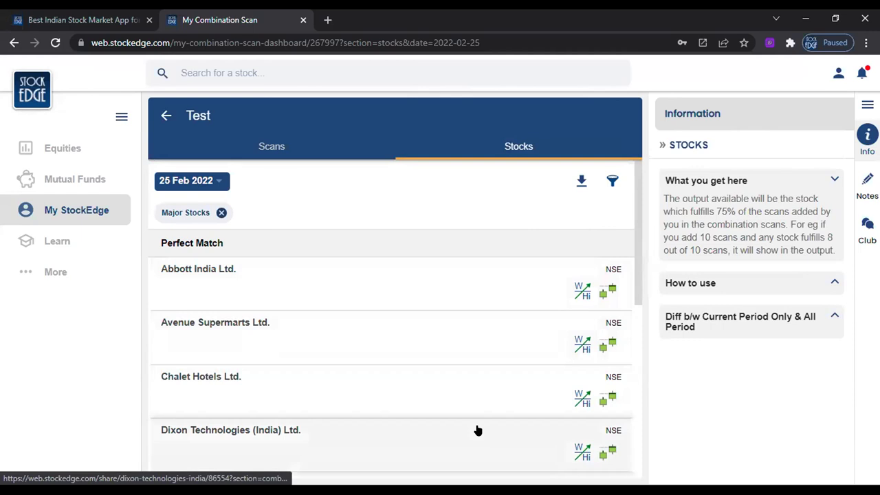
scroll(474, 413, down, 5)
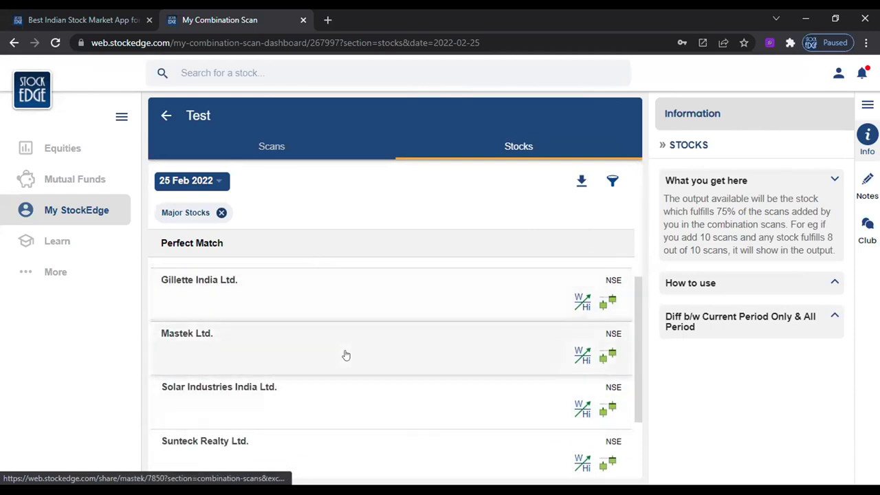
scroll(345, 355, up, 5)
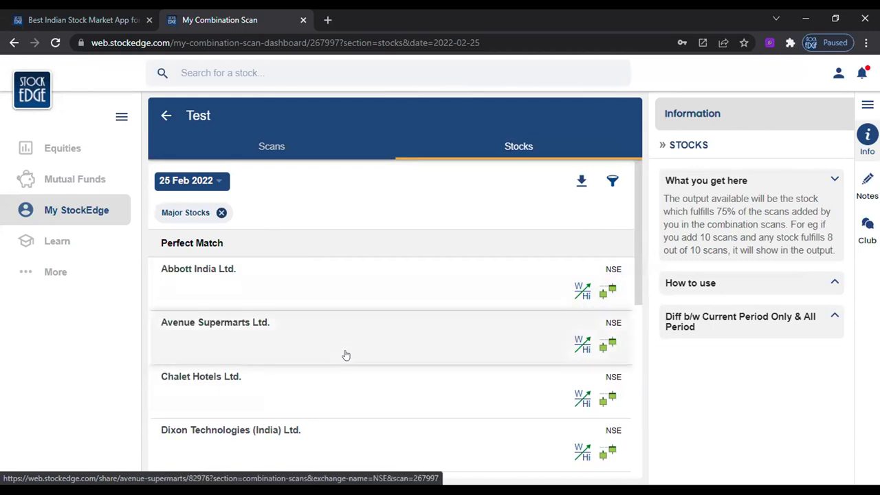
Add the technical scan Closing Near 20 SMA from the Simple Moving Averages Scans to the Test combination.
click(271, 148)
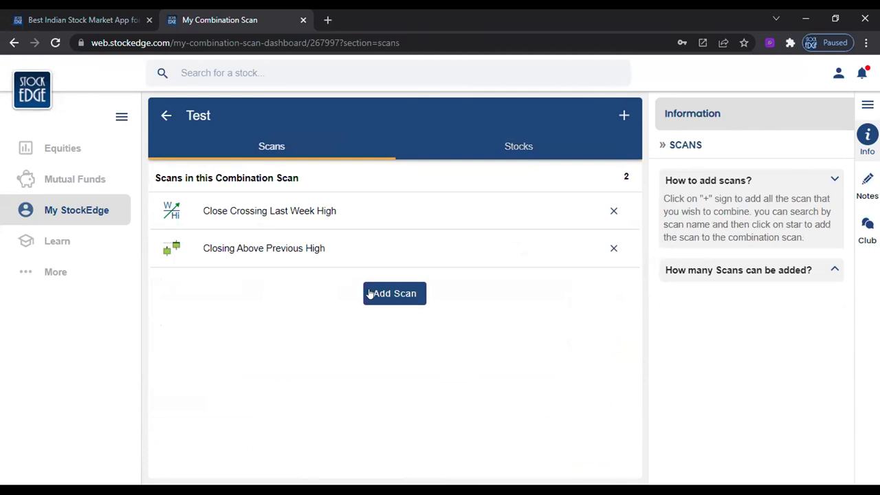
click(395, 295)
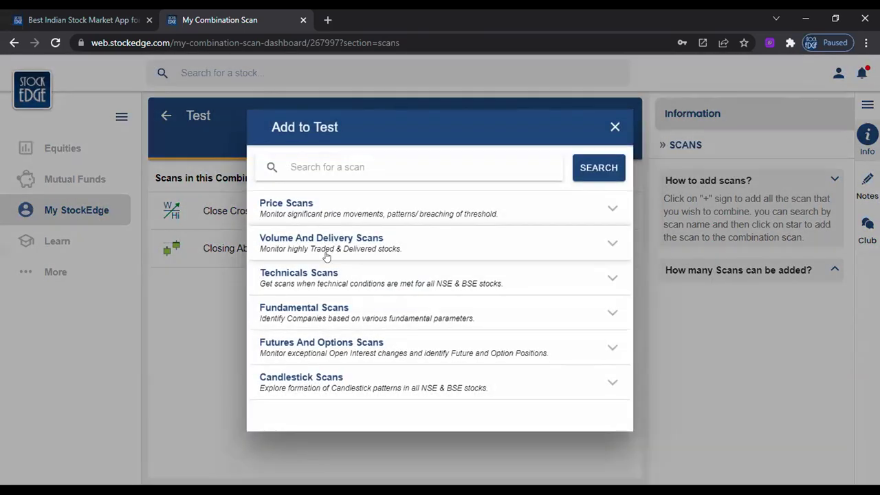
click(323, 277)
click(312, 316)
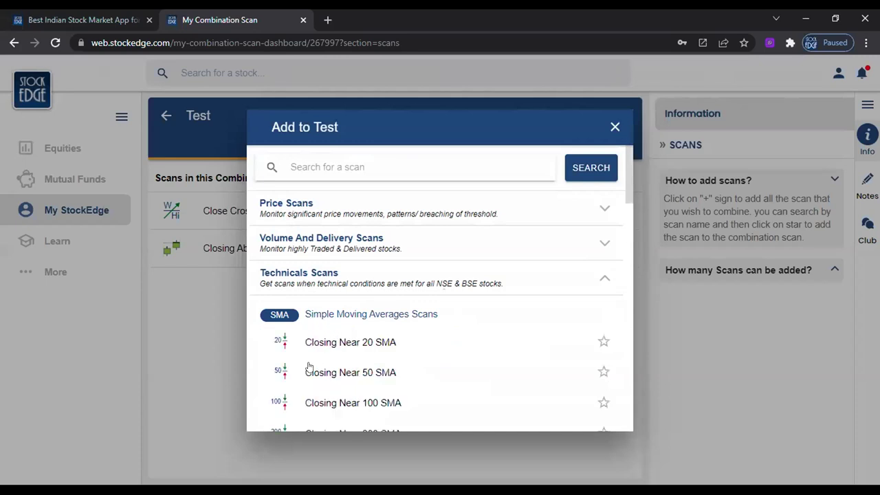
click(603, 341)
click(615, 126)
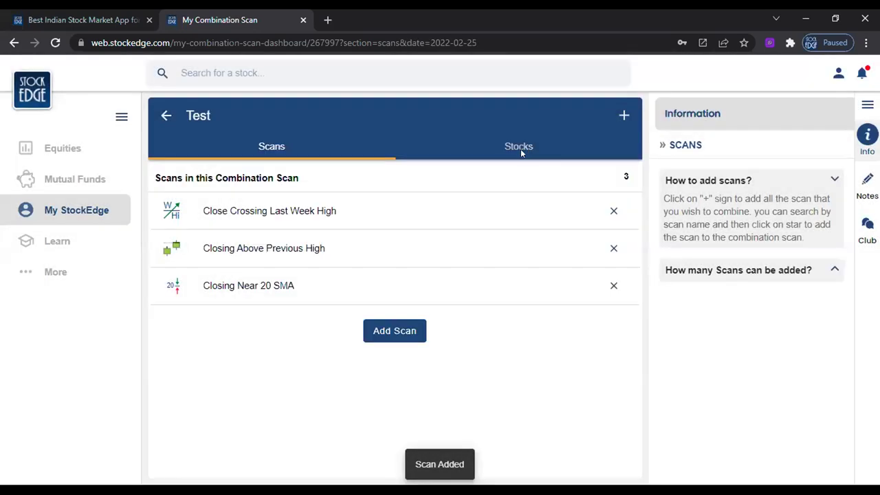
Review the stocks matching Test's three scans, and check the available dates and filter options.
click(521, 148)
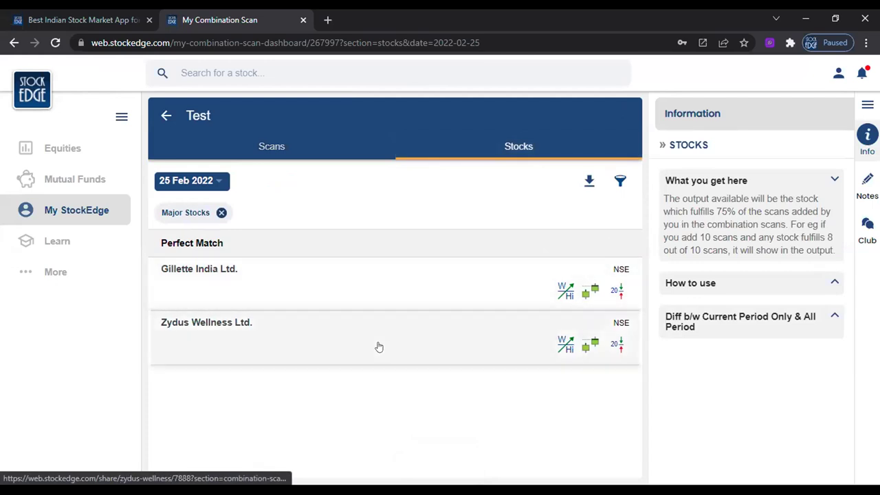
click(190, 182)
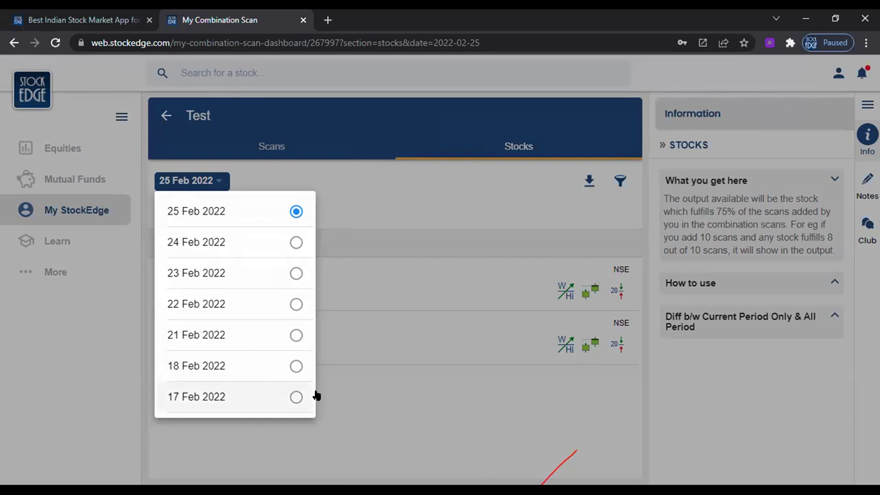
click(533, 365)
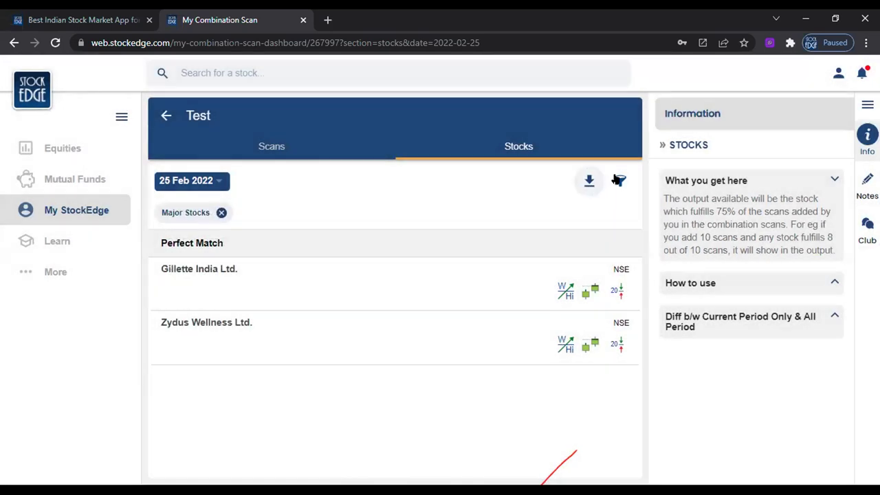
click(617, 181)
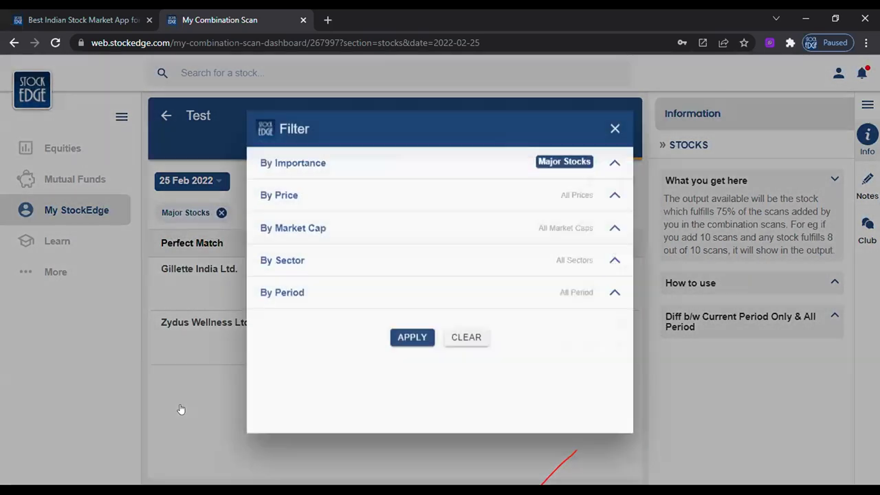
click(195, 204)
Remove the Closing Above Previous High scan from the Test combination and display the stocks matching the remaining scans.
key(alt+Left)
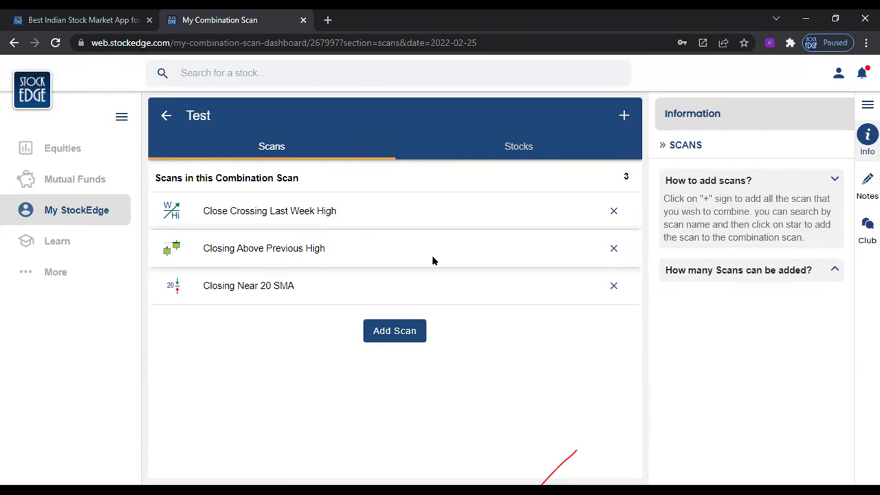
click(614, 249)
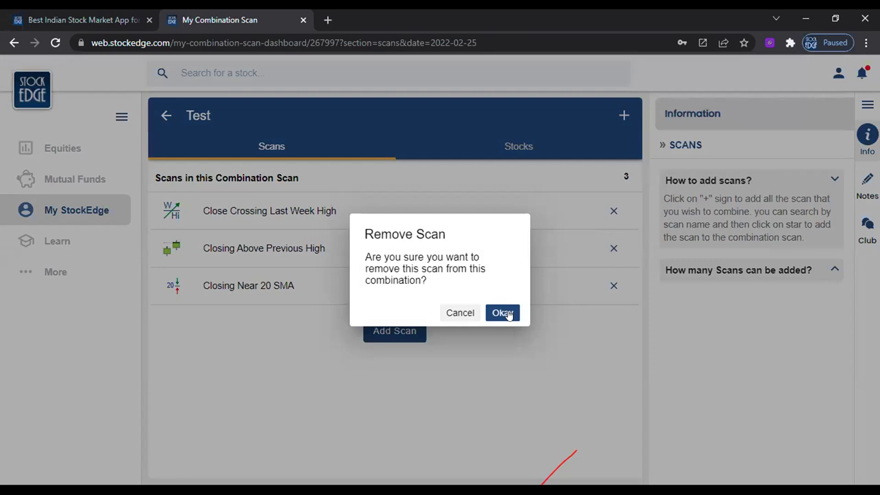
click(506, 313)
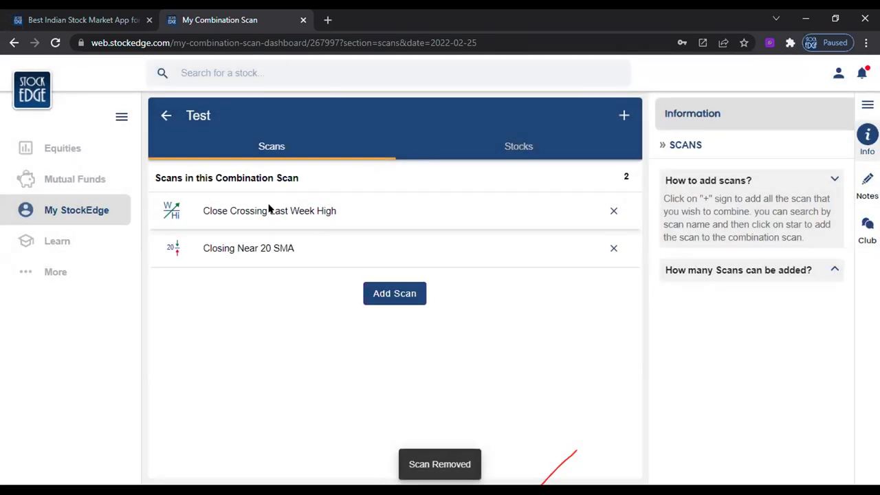
click(536, 149)
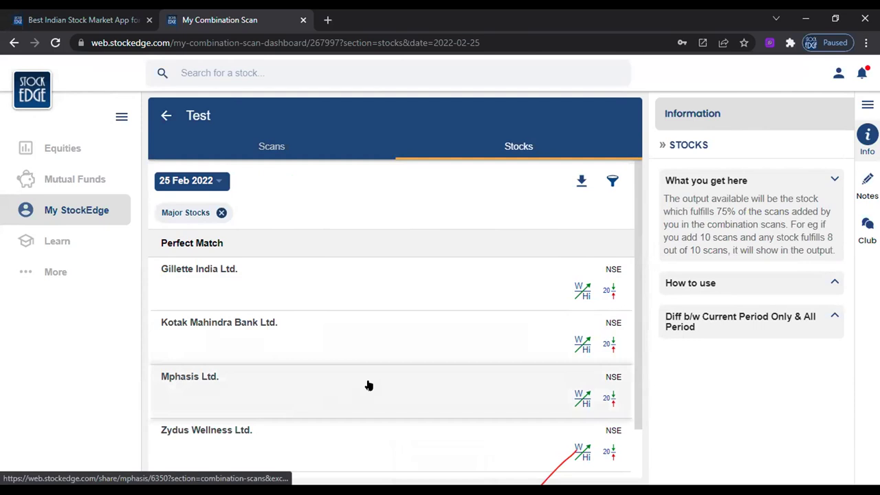
Open the My Combo Scans list from the My StockEdge section.
click(75, 149)
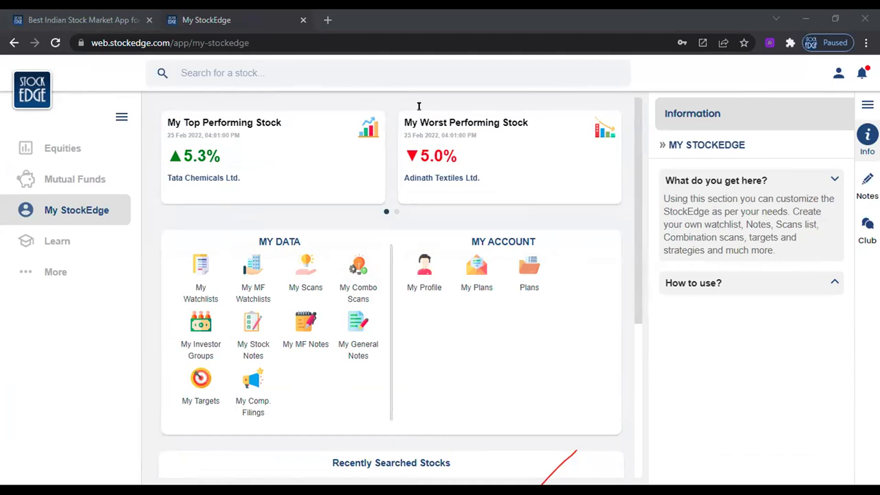
click(359, 273)
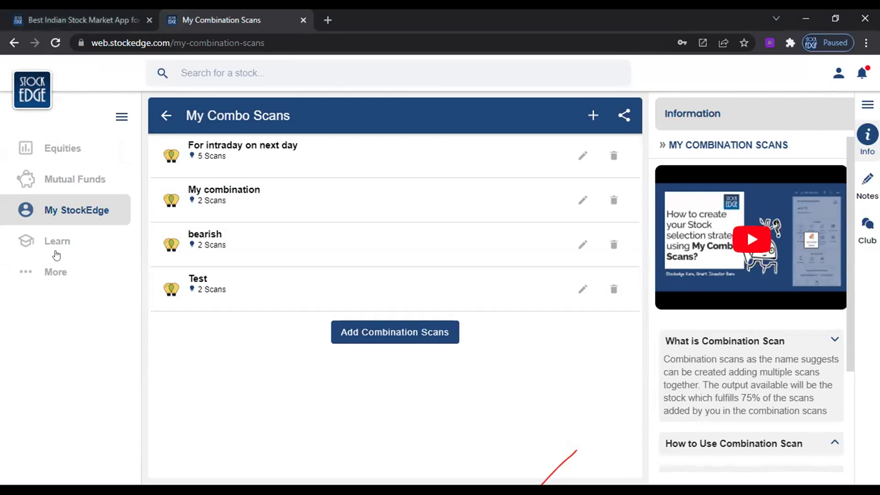
Open the Equity tutorial videos listed under SE Tutorials in the Learn section.
click(91, 223)
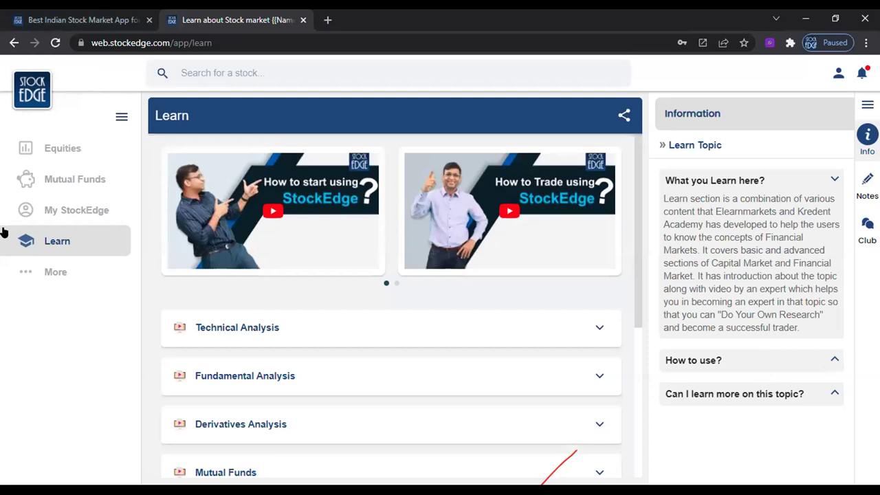
click(58, 242)
scroll(323, 305, down, 1)
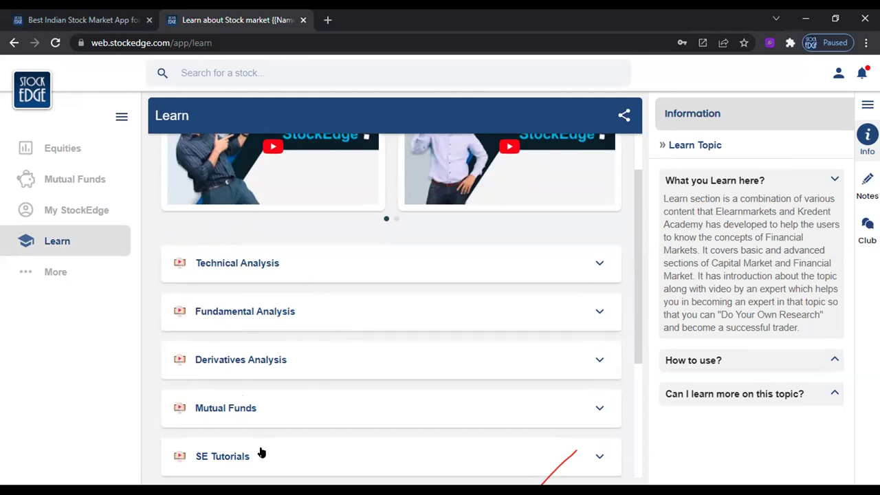
scroll(291, 291, down, 2)
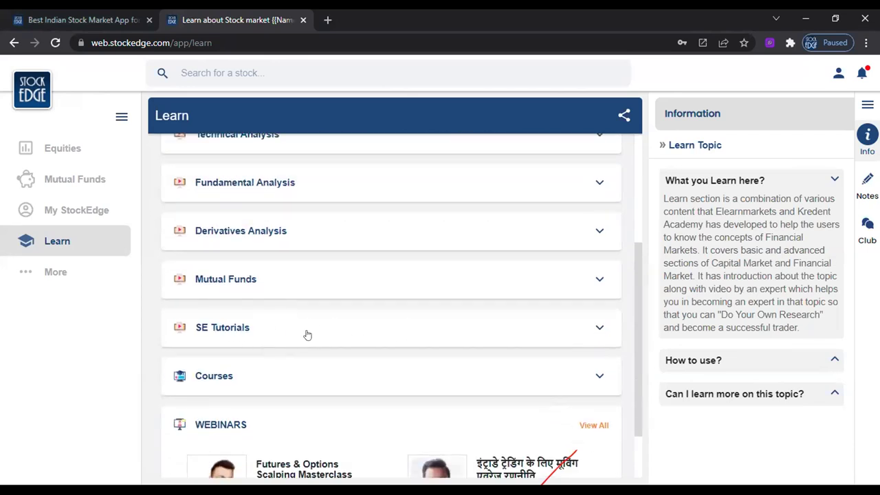
click(307, 335)
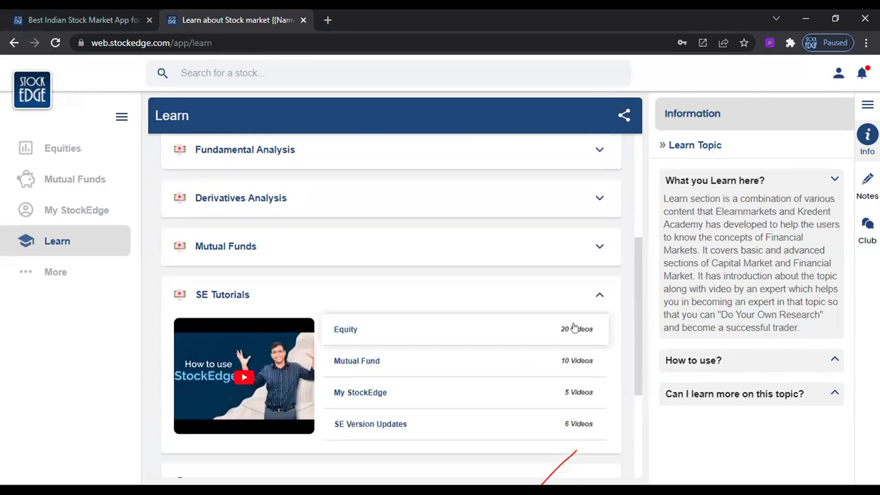
scroll(513, 337, down, 2)
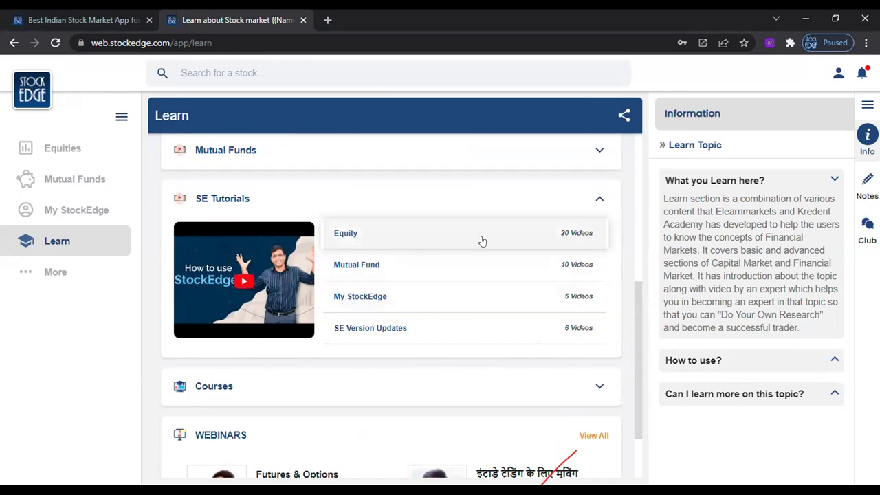
click(457, 236)
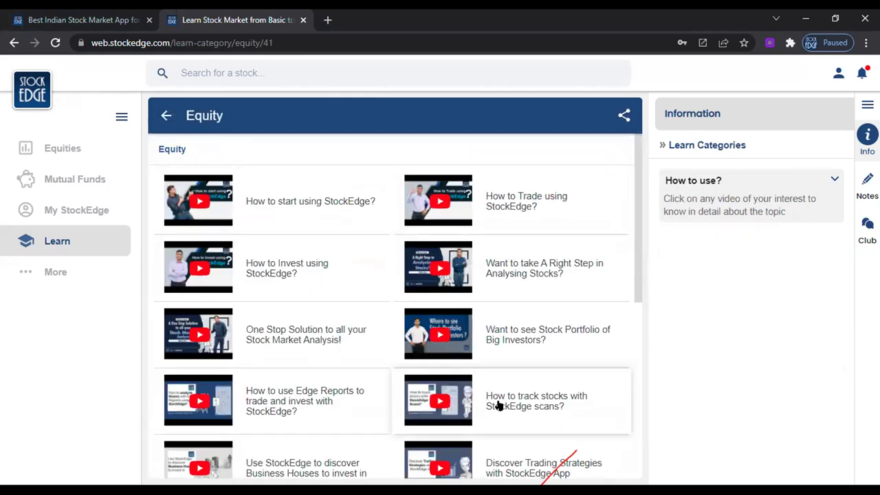
Return to the Learn overview, collapse SE Tutorials, and examine the Courses categories and upcoming webinars.
click(165, 115)
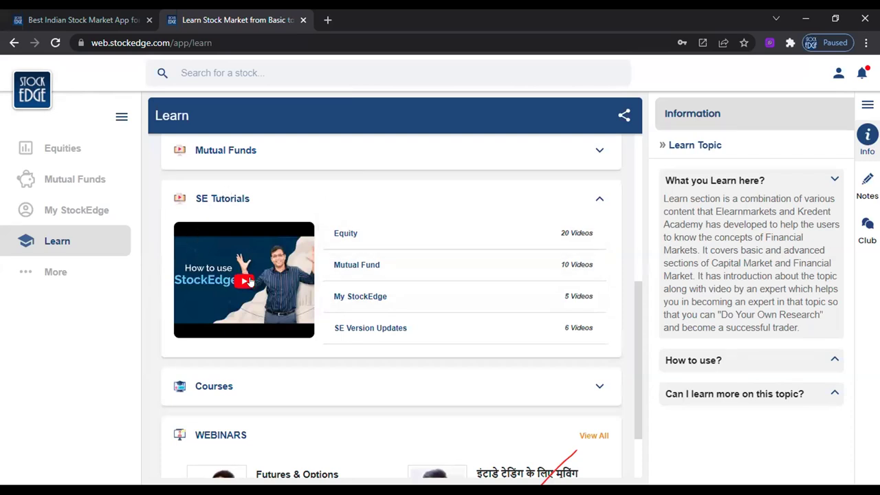
click(286, 195)
scroll(289, 227, up, 2)
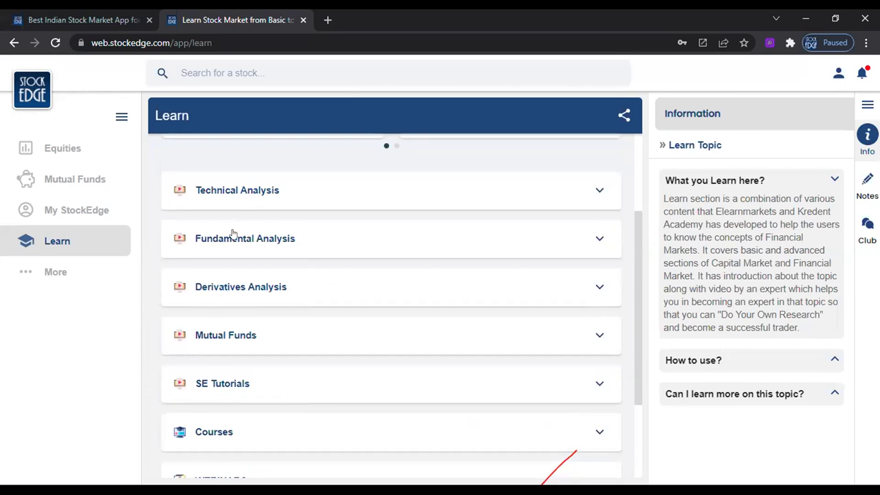
scroll(245, 355, down, 2)
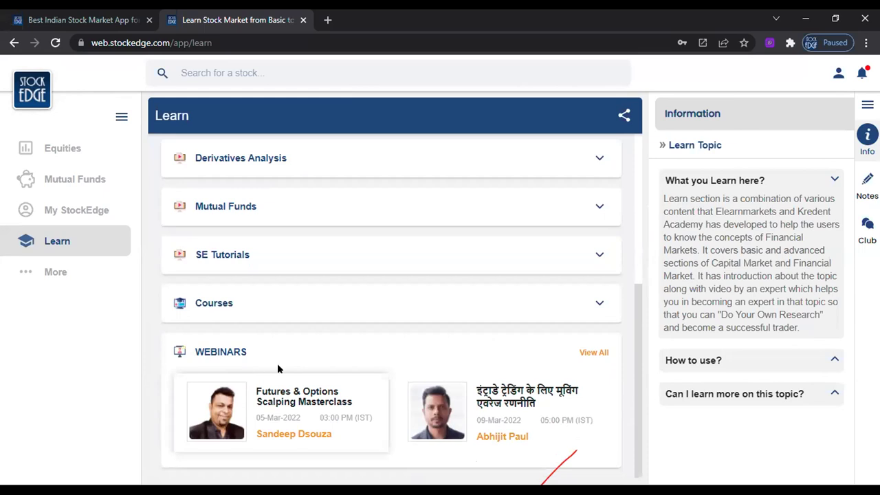
click(290, 304)
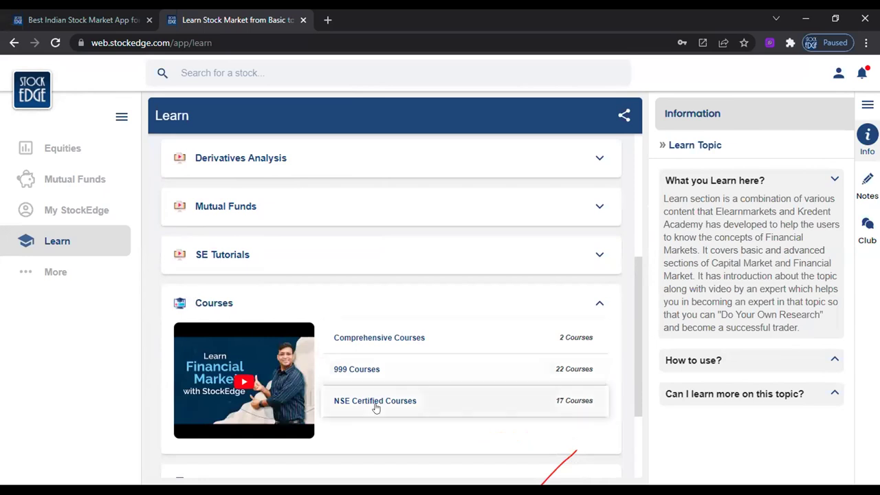
scroll(374, 343, down, 2)
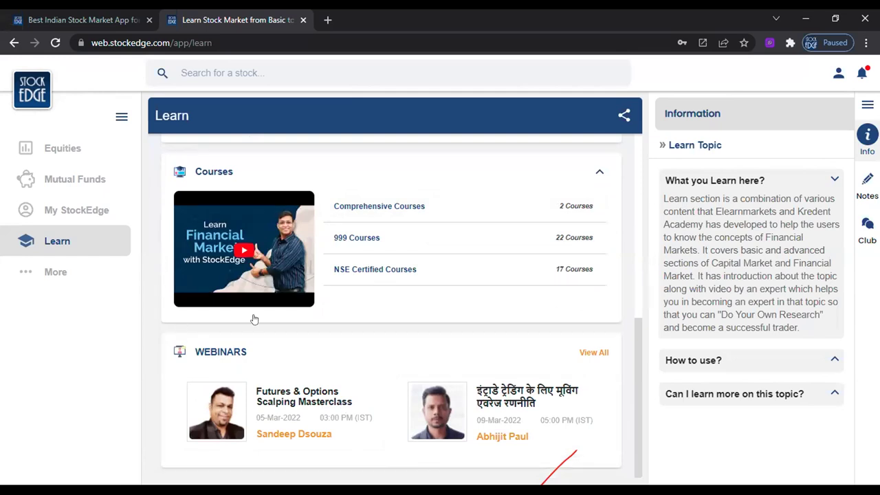
scroll(272, 307, up, 3)
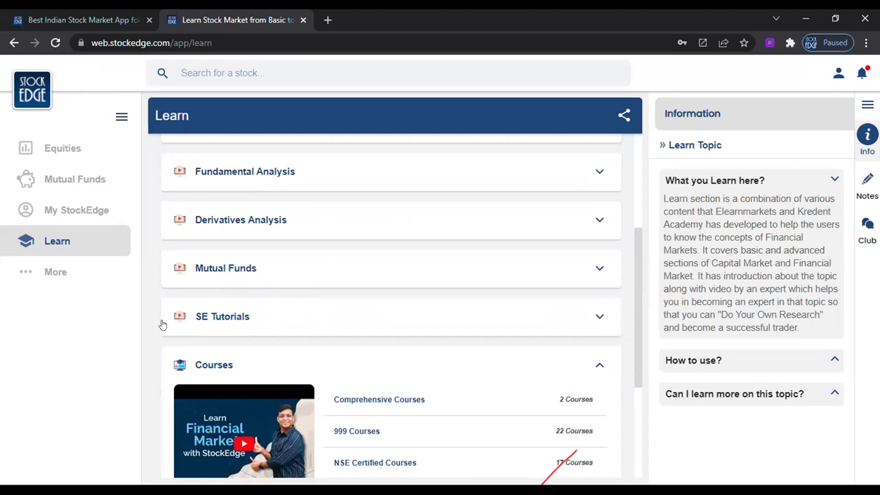
Review the More page's language, theme and font size settings and its social, support and policy links.
click(45, 272)
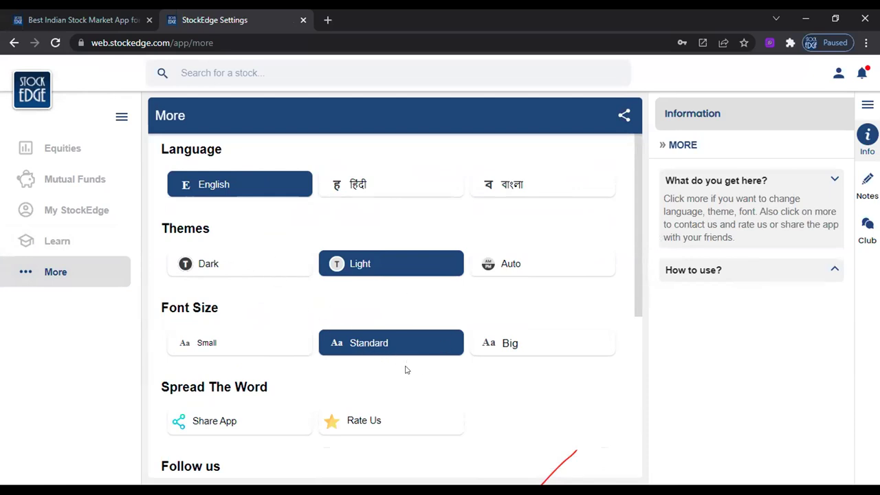
scroll(407, 378, down, 2)
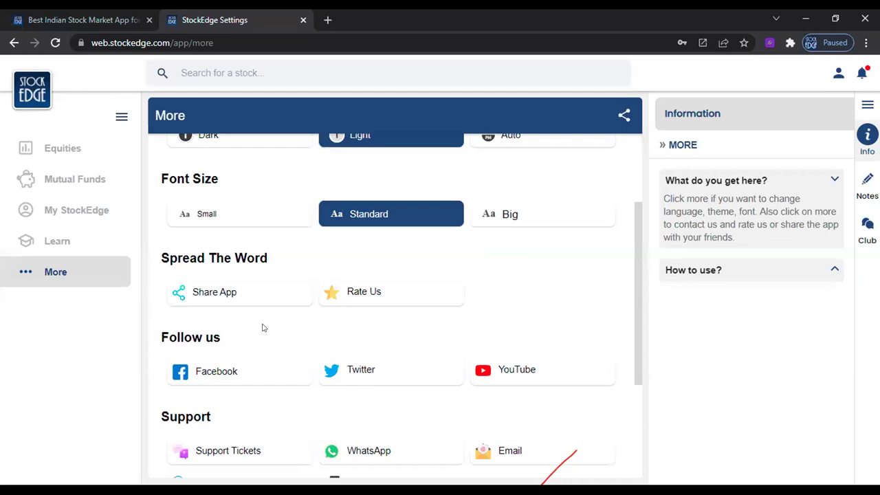
scroll(262, 329, down, 1)
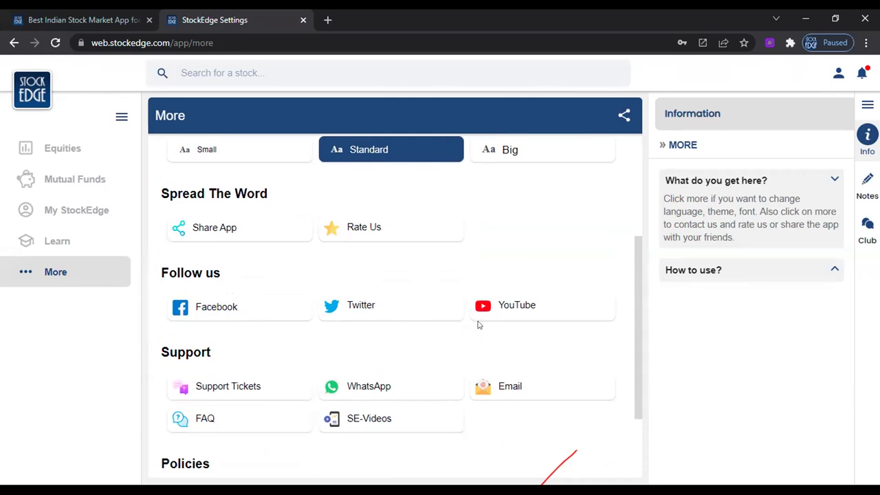
scroll(477, 324, down, 3)
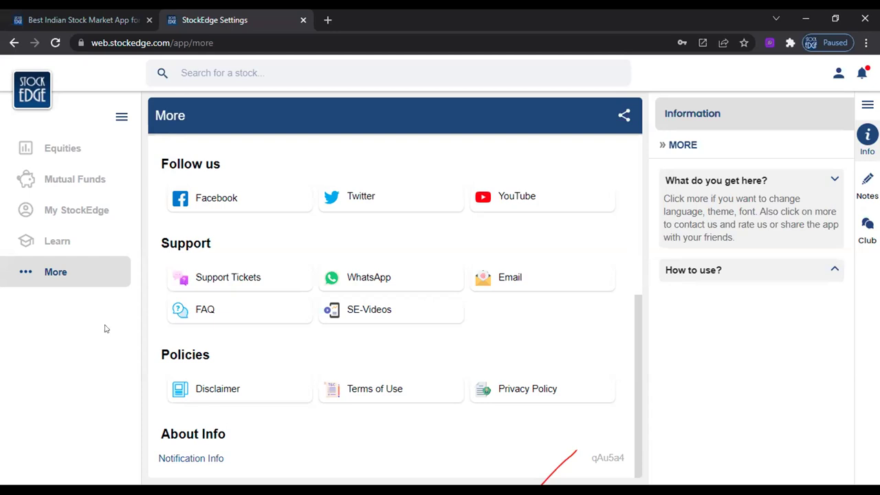
Return to the Learn section and open elearnmarkets.com in a new browser tab.
click(56, 275)
click(62, 242)
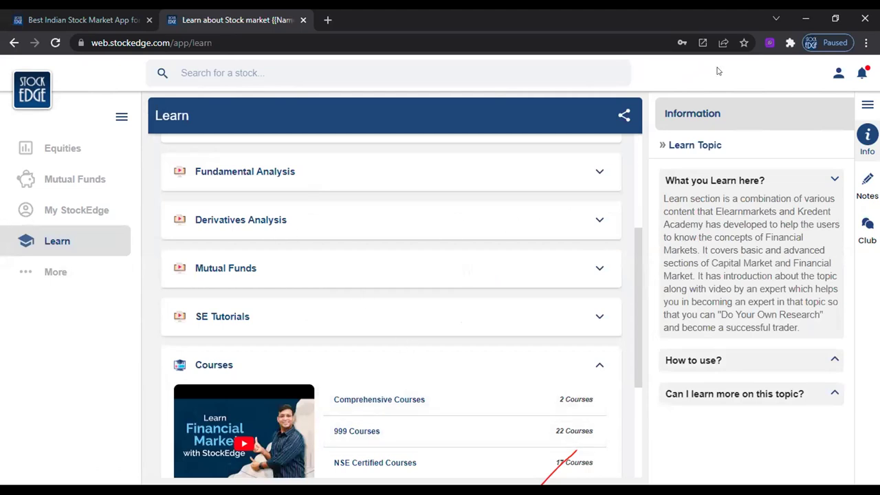
click(327, 20)
text(elear)
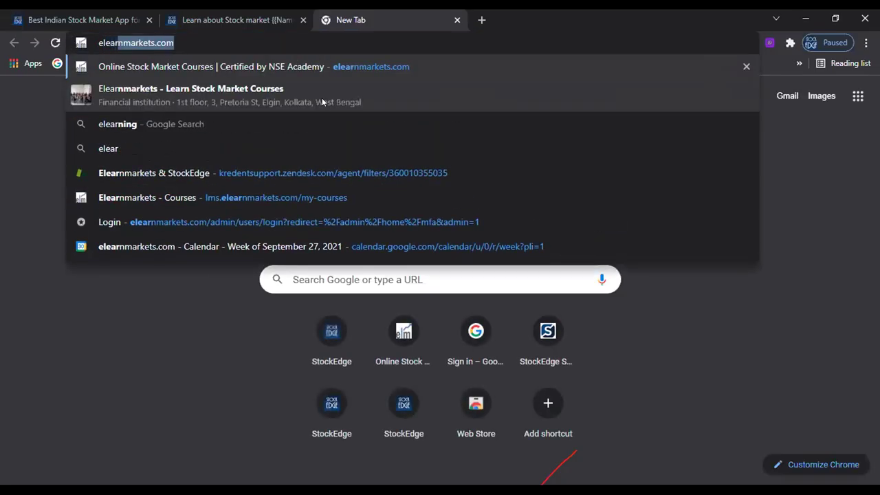
key(Return)
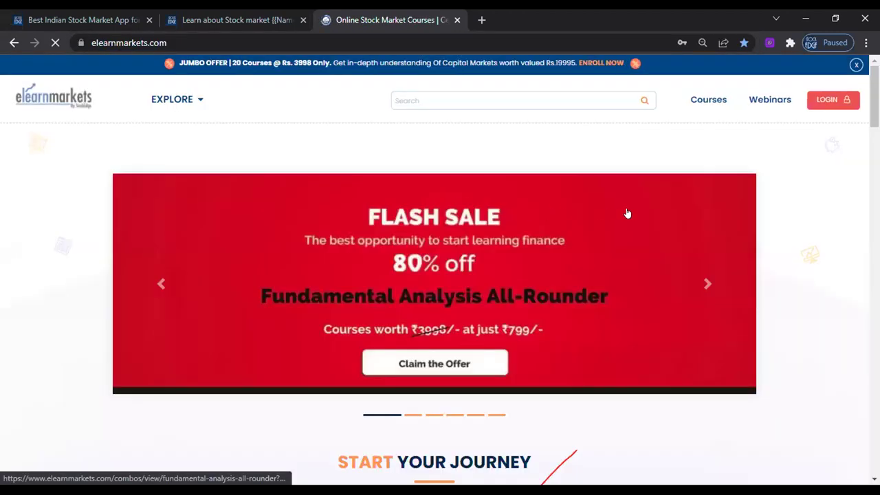
Open the Elearnmarkets webinars page and filter the webinars by the name "vivek bajaj".
click(767, 101)
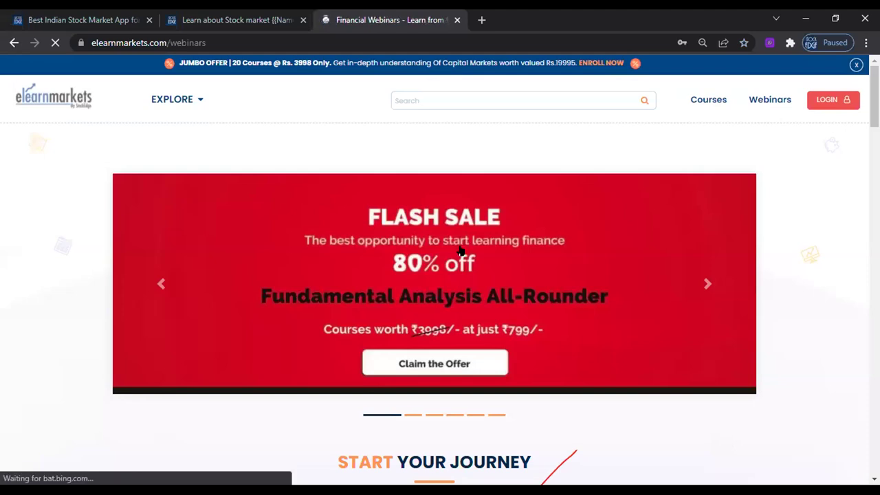
scroll(658, 294, down, 4)
click(714, 179)
click(214, 214)
text(vivek bajaj)
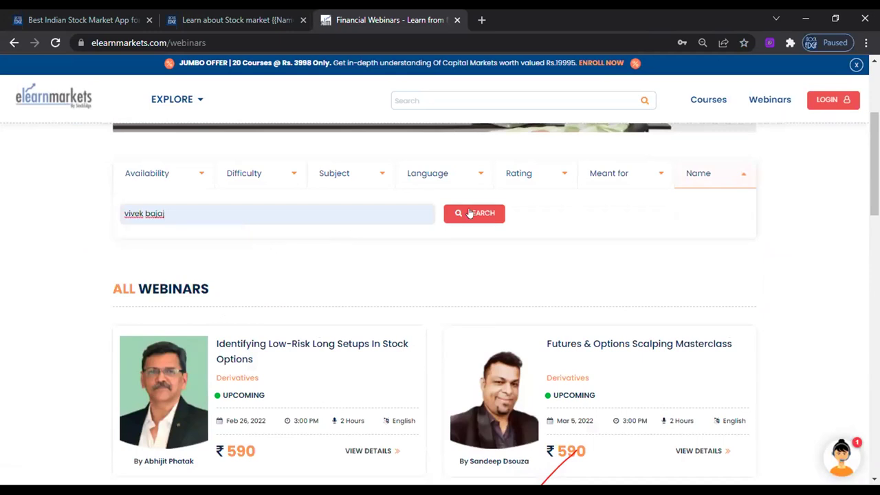
click(471, 214)
Open the free webinar How To Get Stock Market Edge Using StockEdge and select its web address.
scroll(365, 310, down, 5)
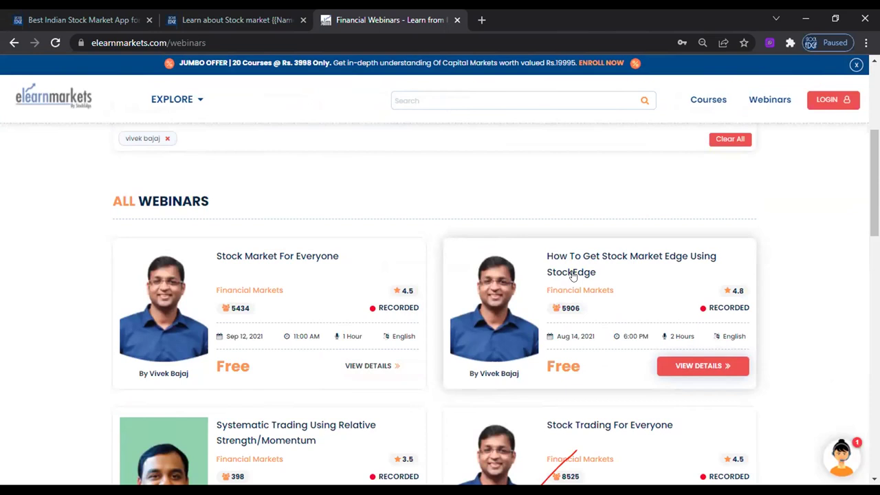
click(573, 273)
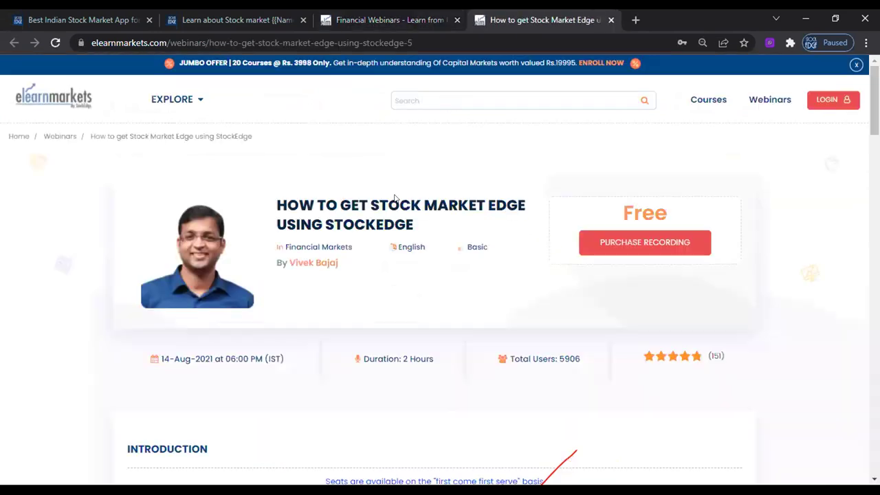
click(394, 43)
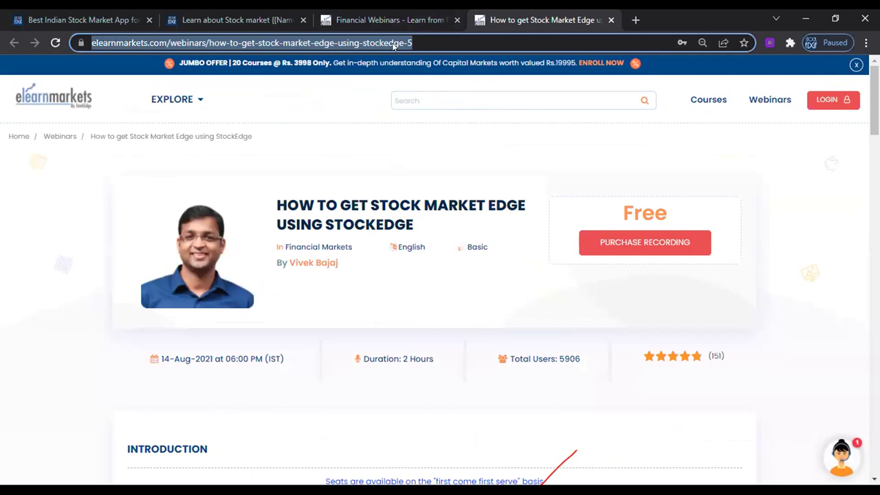
key(alt+Tab)
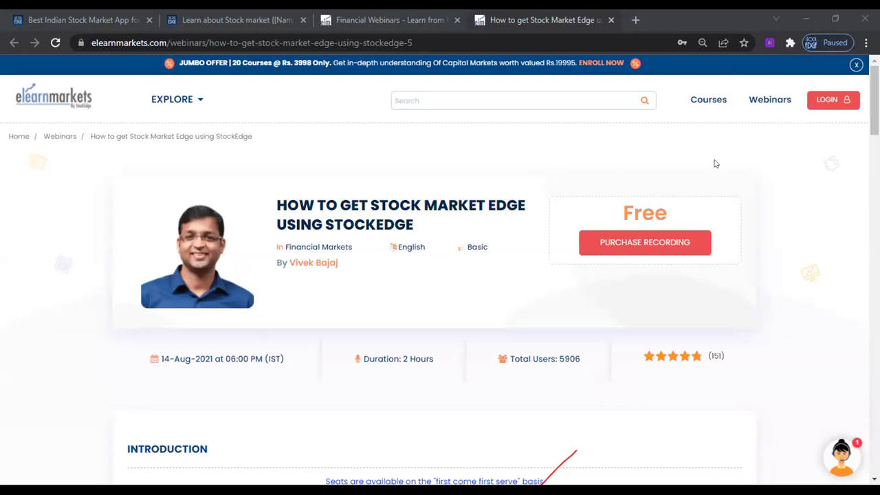
Switch back to StockEdge, open Scans in the Equities section, and expand the Technicals Scans group.
click(227, 20)
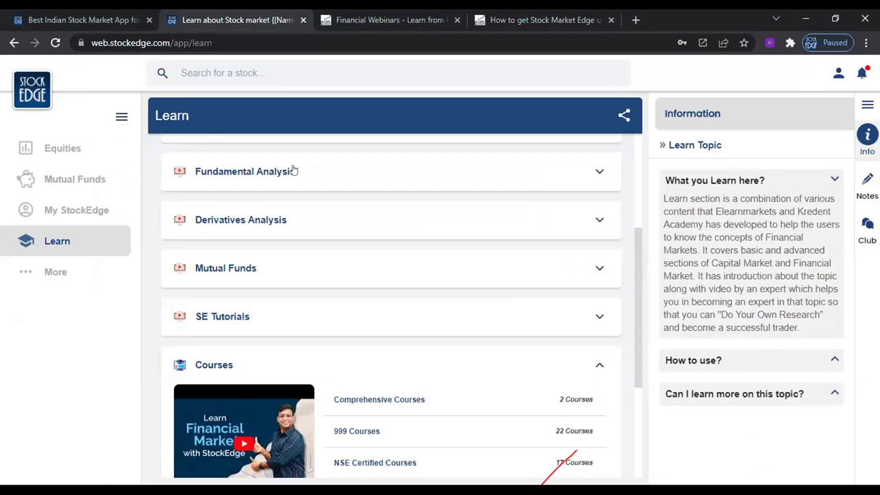
click(60, 144)
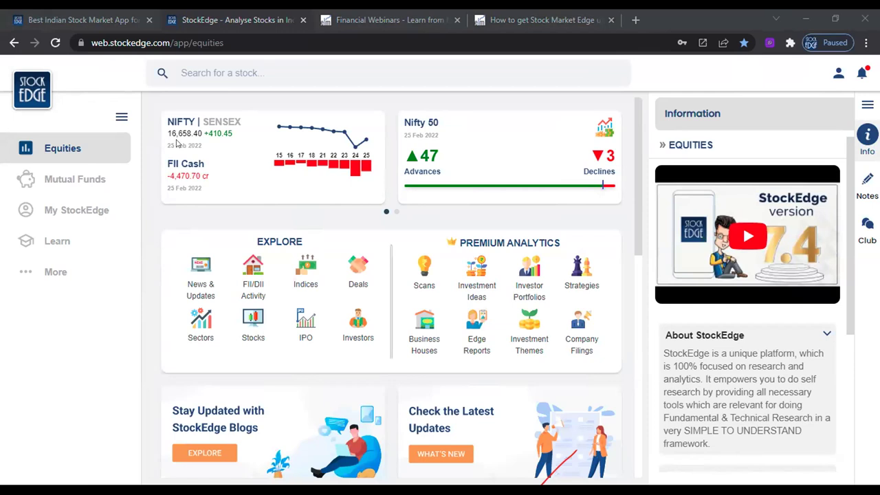
click(421, 267)
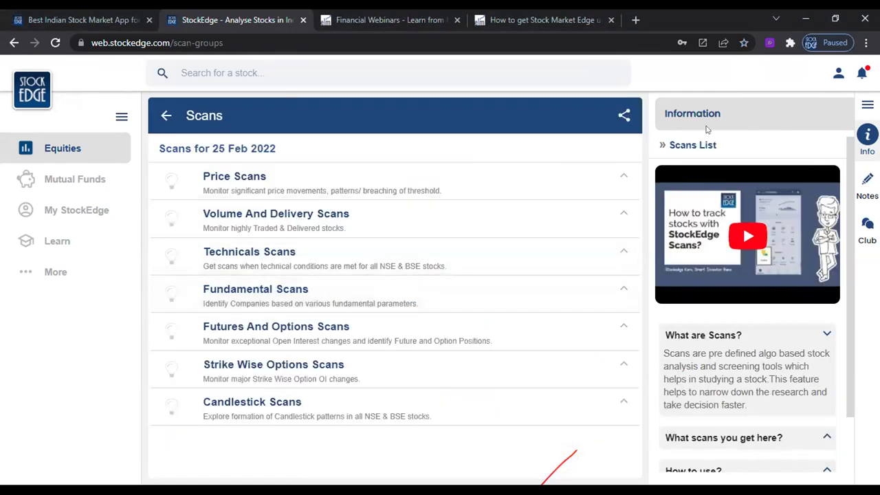
click(256, 253)
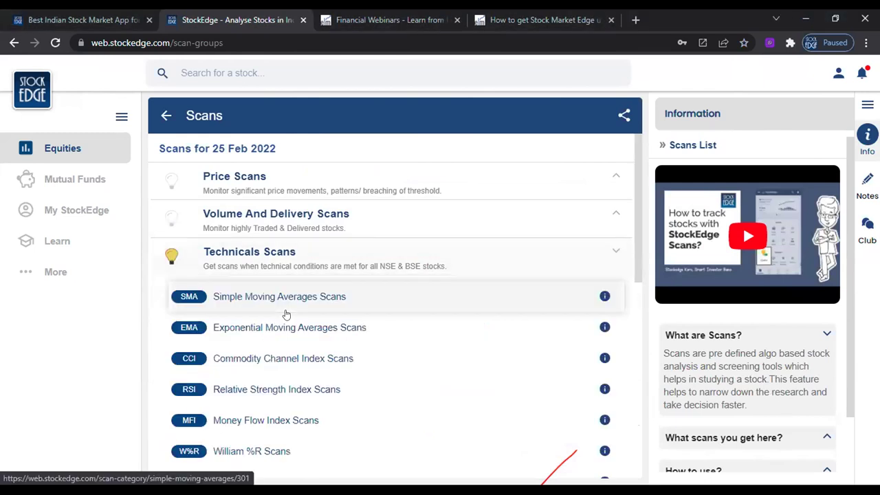
Open the Exponential Moving Averages Scans and review the list down to the 20 EMA and 200 EMA crossing scans.
click(356, 329)
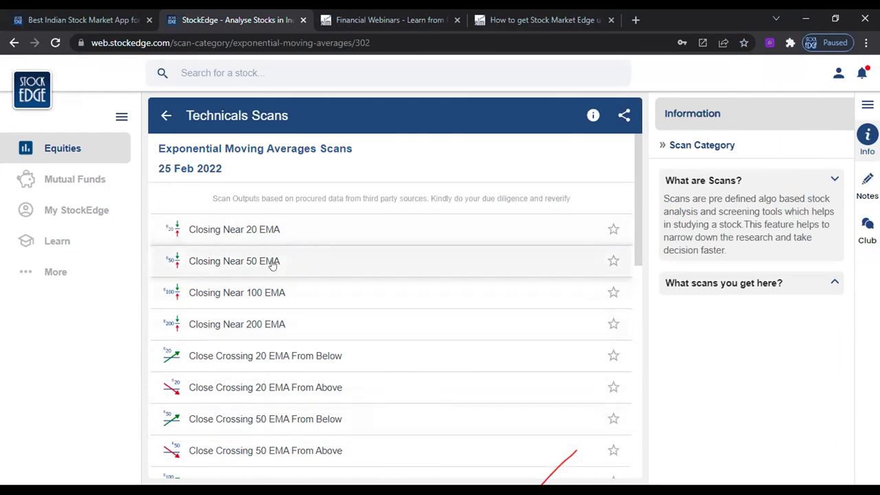
scroll(308, 387, down, 7)
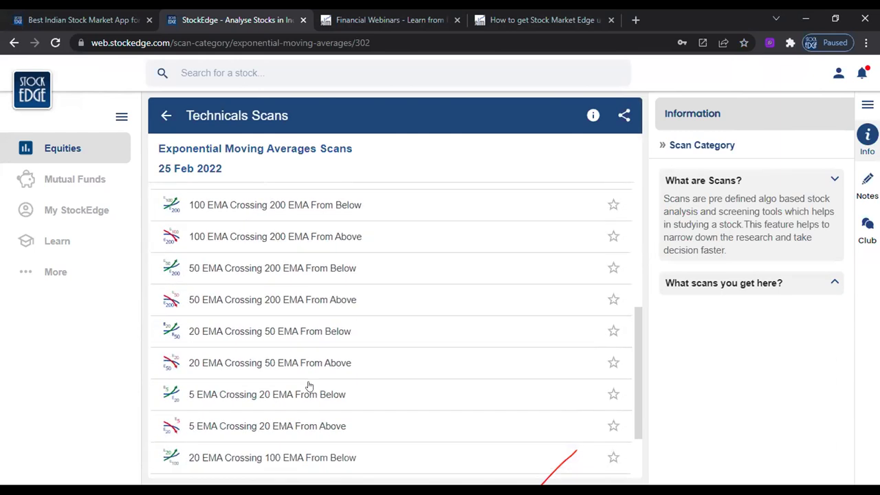
scroll(308, 387, down, 1)
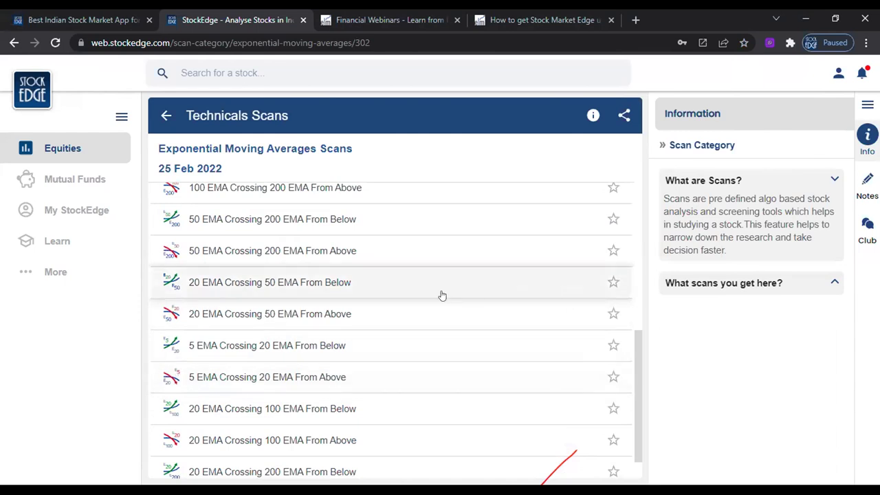
scroll(378, 297, down, 1)
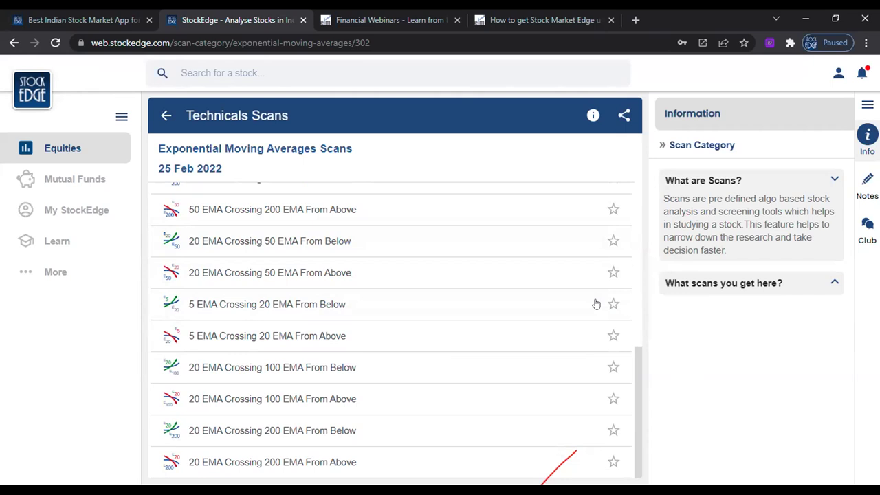
Open Support Tickets from the More section, start raising a new ticket, and view its Issue Area choices.
click(49, 273)
scroll(305, 338, down, 1)
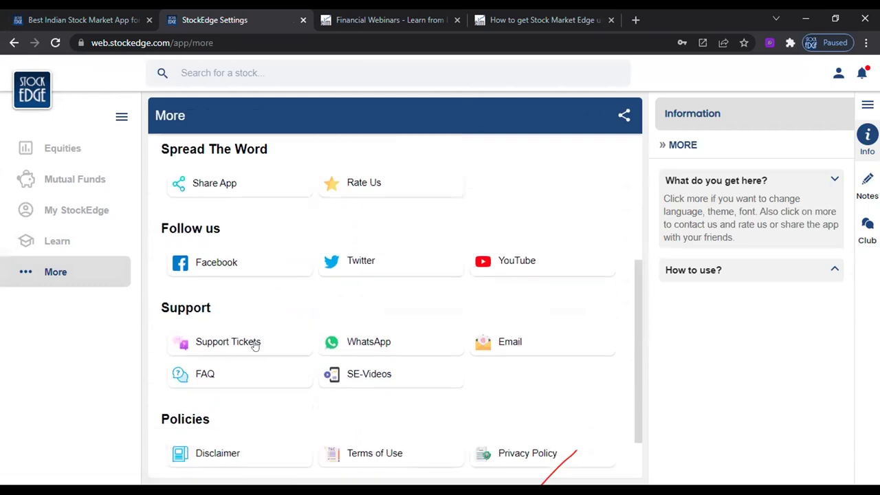
click(255, 346)
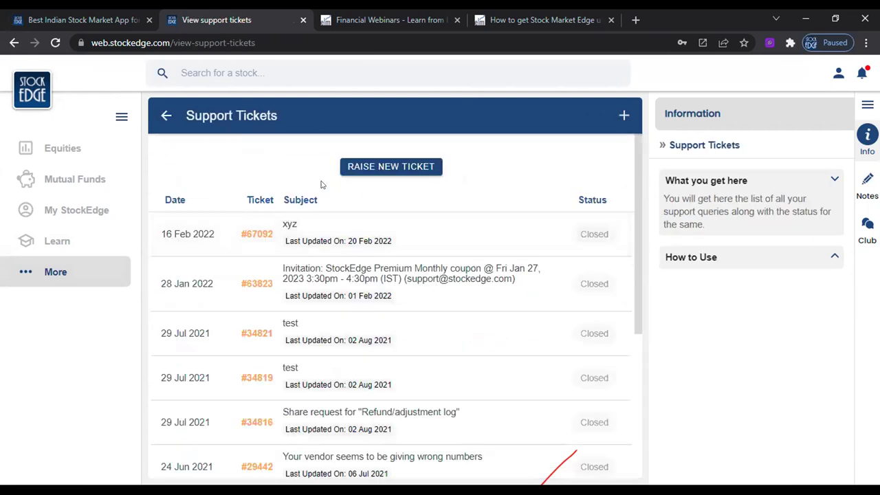
click(356, 167)
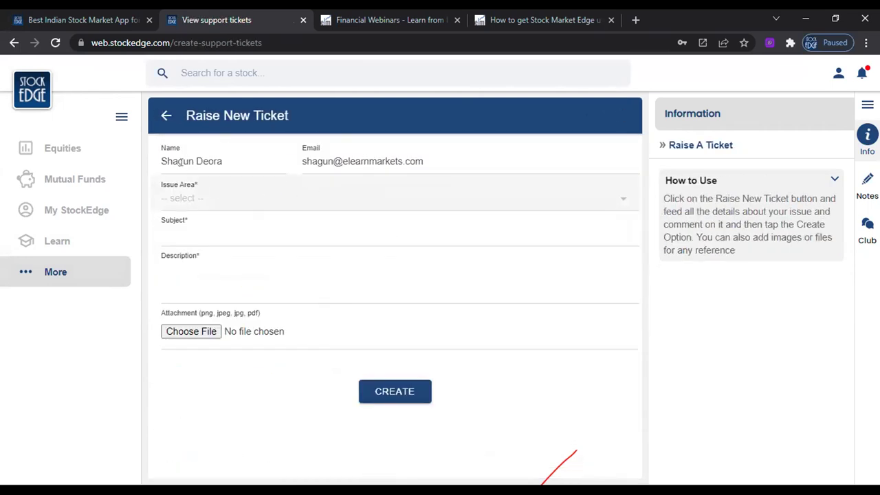
click(215, 199)
click(206, 354)
Open Investment Ideas in the Equities section, view JSW Steel's key level chart, and return to the list.
click(98, 154)
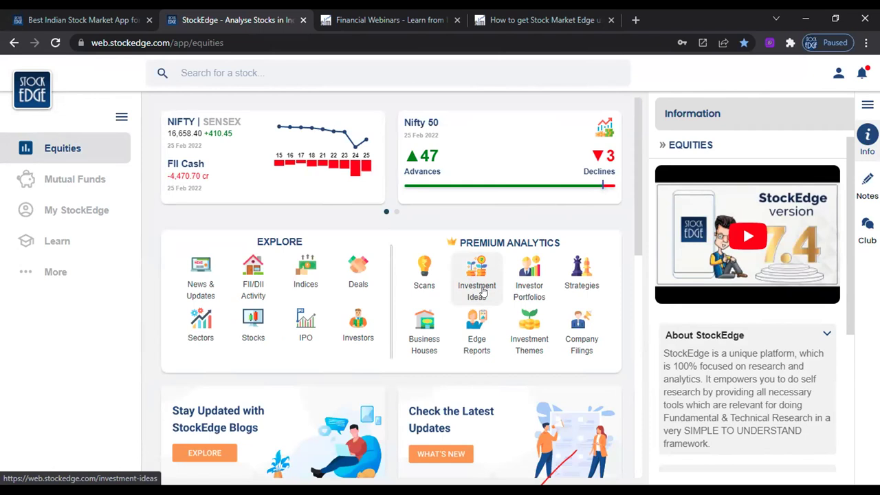
click(484, 293)
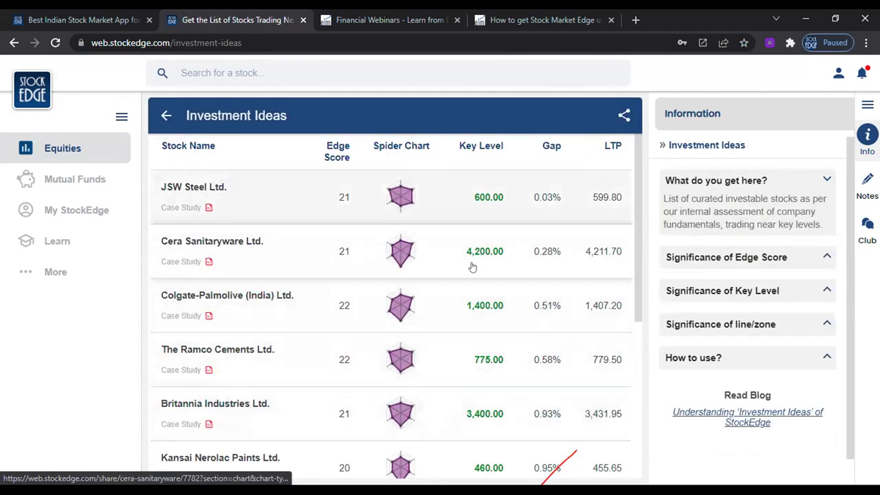
click(491, 204)
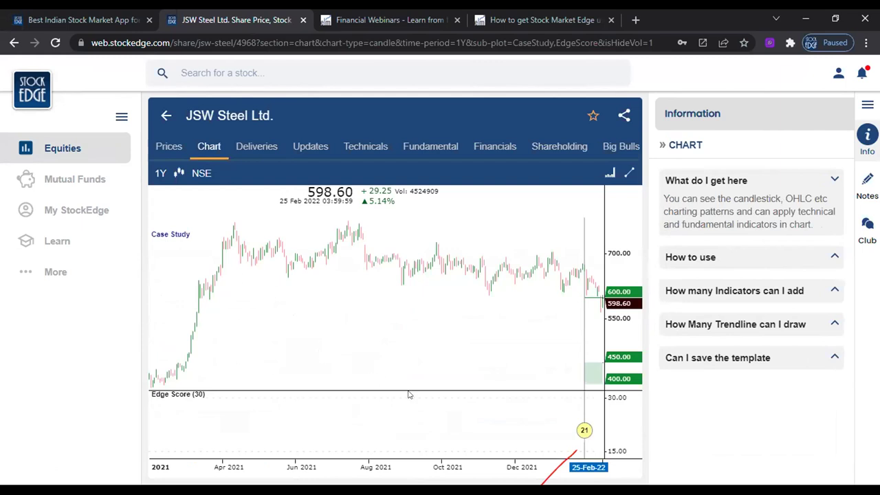
click(163, 118)
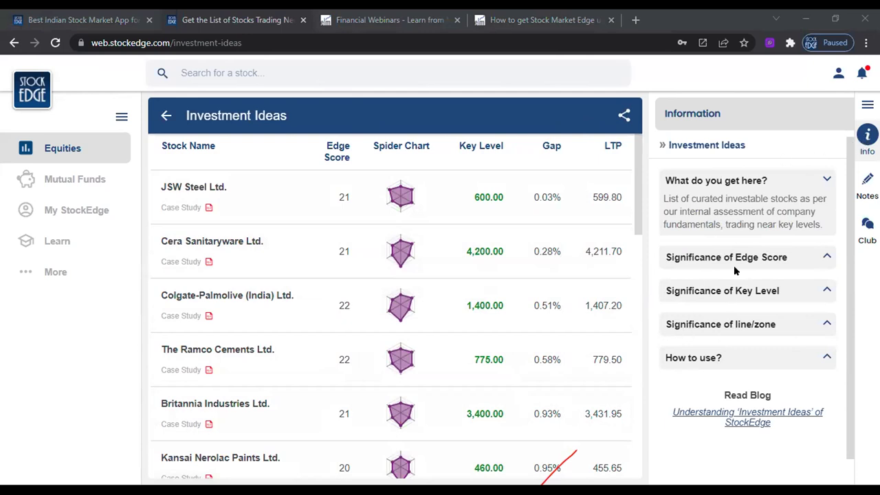
Open the blog article Understanding 'Investment Ideas' of StockEdge and read down to its Case Studies section.
scroll(738, 232, down, 1)
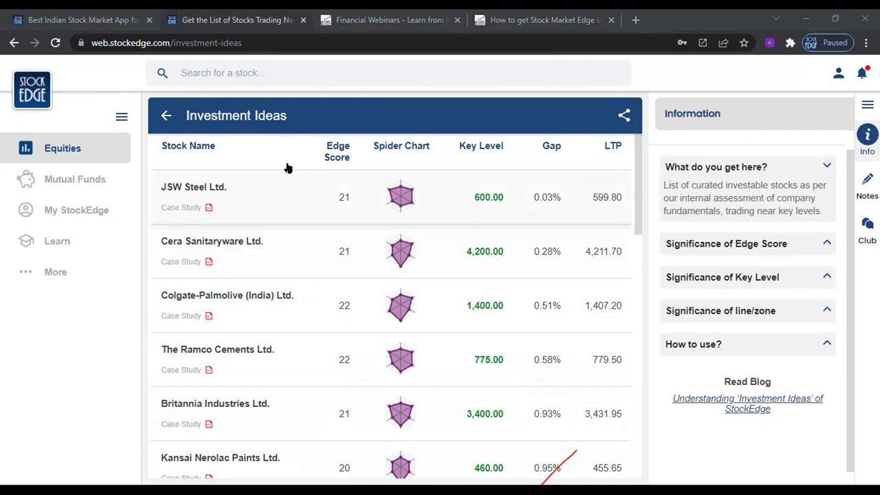
click(753, 401)
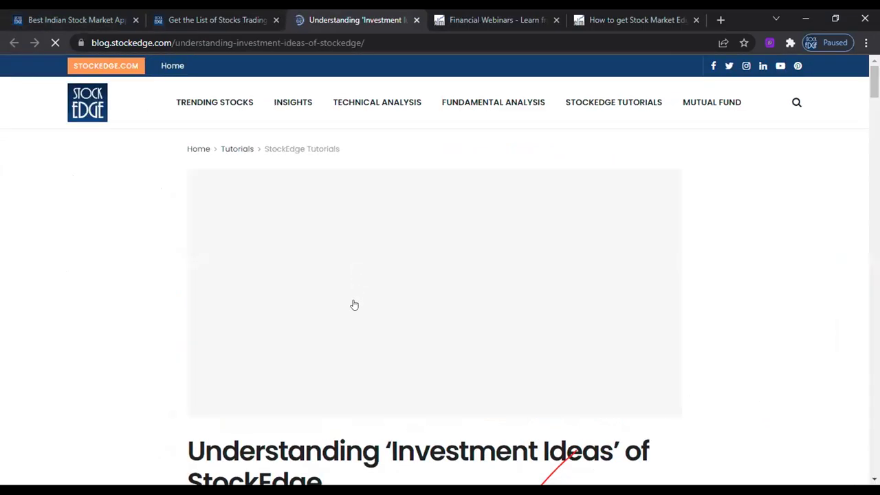
scroll(354, 305, down, 3)
scroll(355, 305, down, 4)
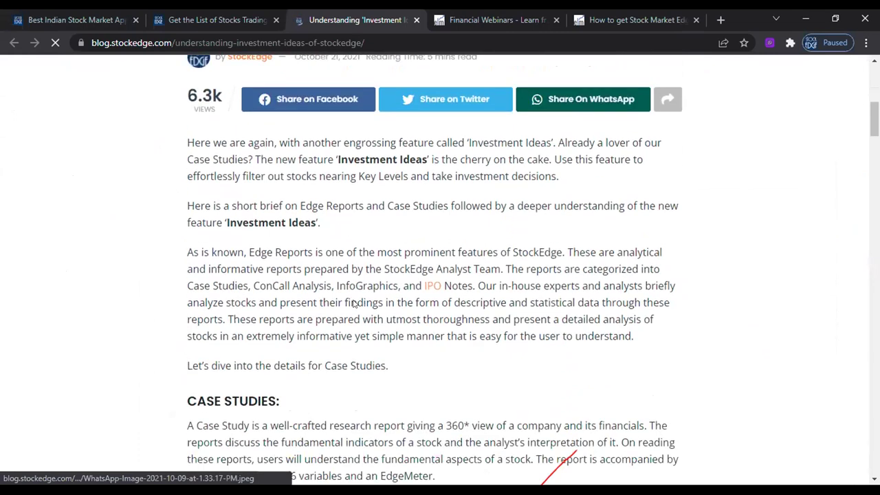
scroll(314, 224, down, 3)
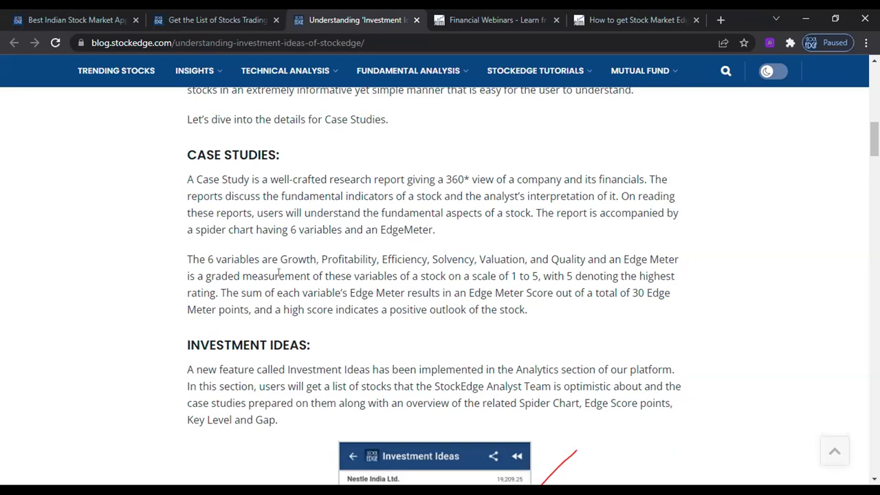
Expand JSW Steel's spider chart in the Investment Ideas list and compare it with the blog's explanation of the six variables.
key(ctrl+shift+Tab)
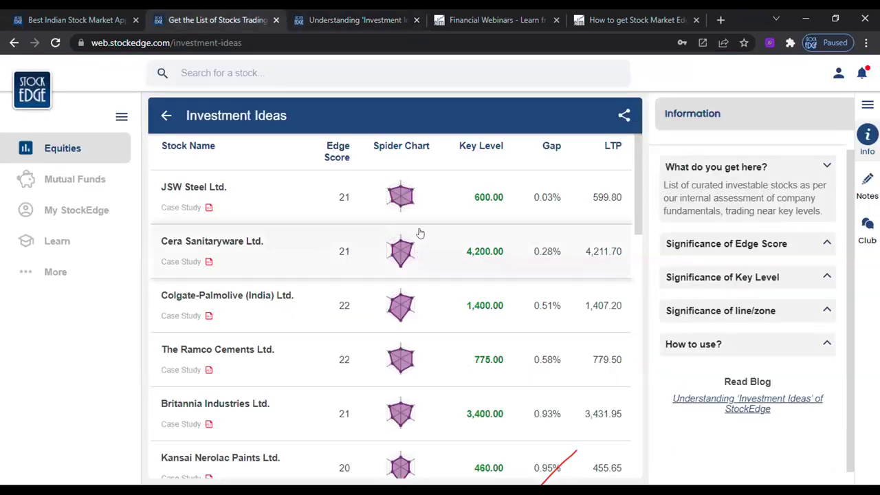
click(396, 199)
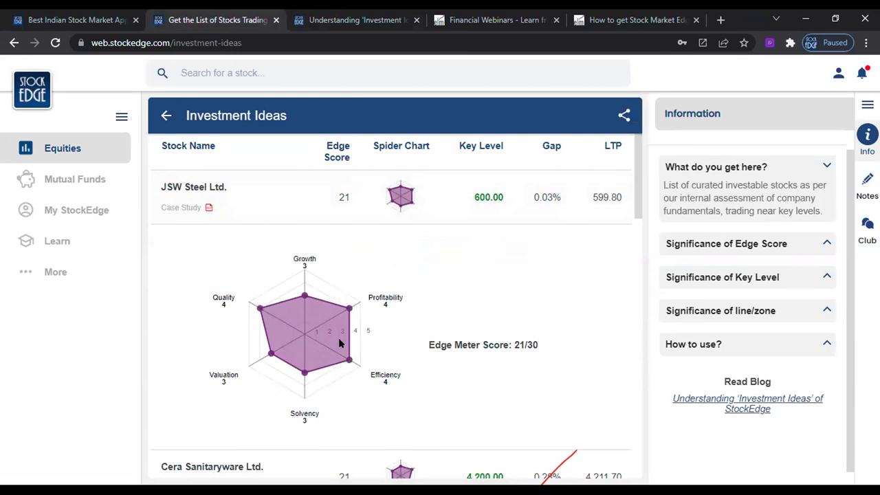
click(373, 19)
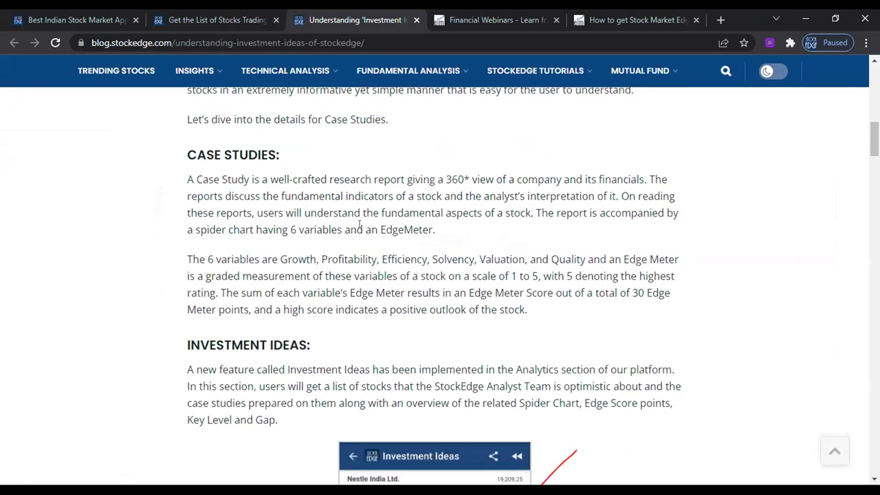
scroll(359, 224, down, 1)
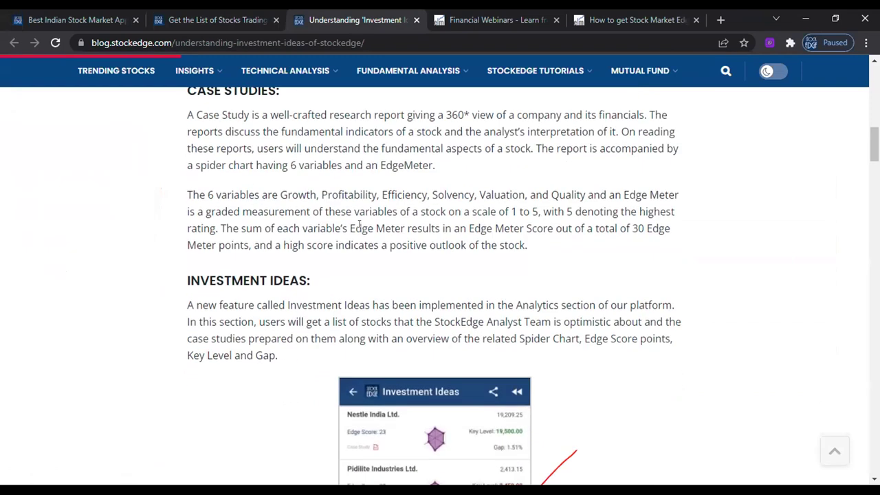
scroll(359, 224, down, 2)
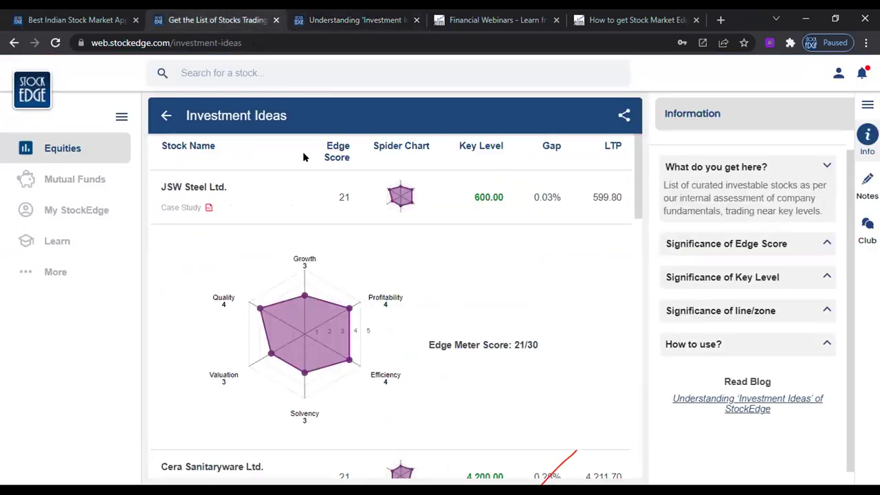
Return to Investment Ideas, open JSW Steel's case study, and view its full PDF report.
click(249, 16)
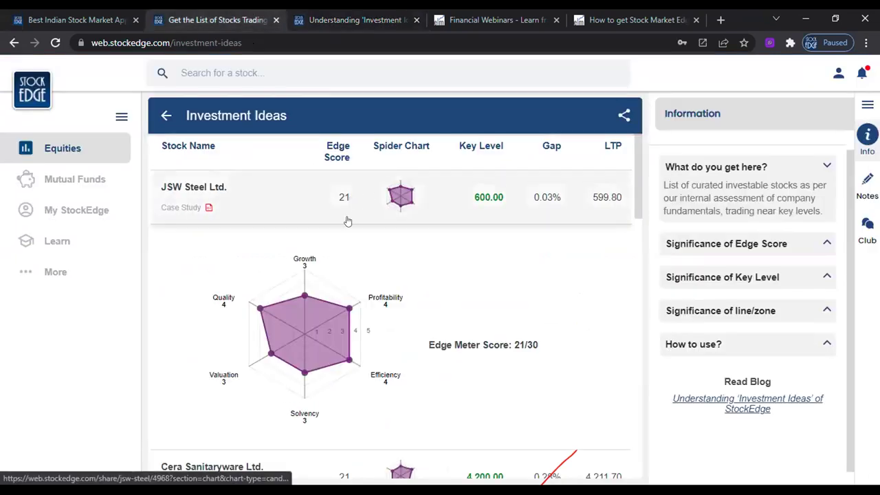
click(348, 221)
click(208, 208)
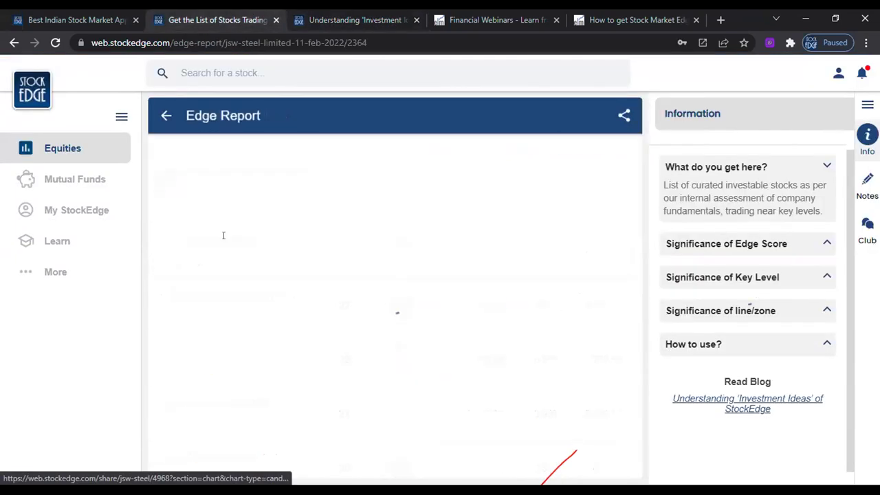
scroll(353, 310, down, 3)
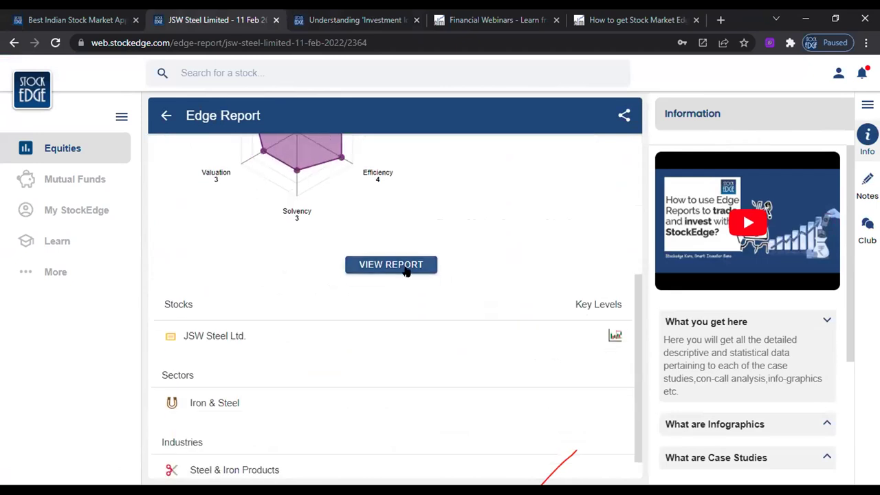
click(391, 265)
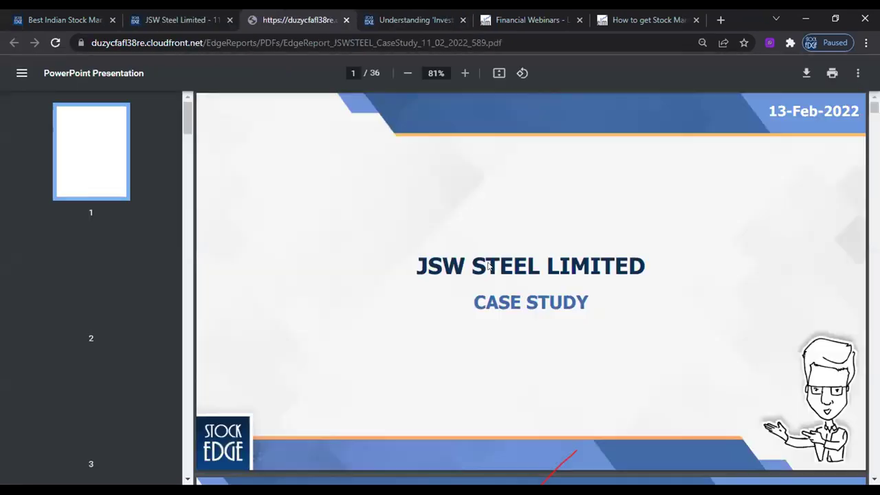
Search the JSW Steel report for "key level" and read the Key Levels section.
key(ctrl+f)
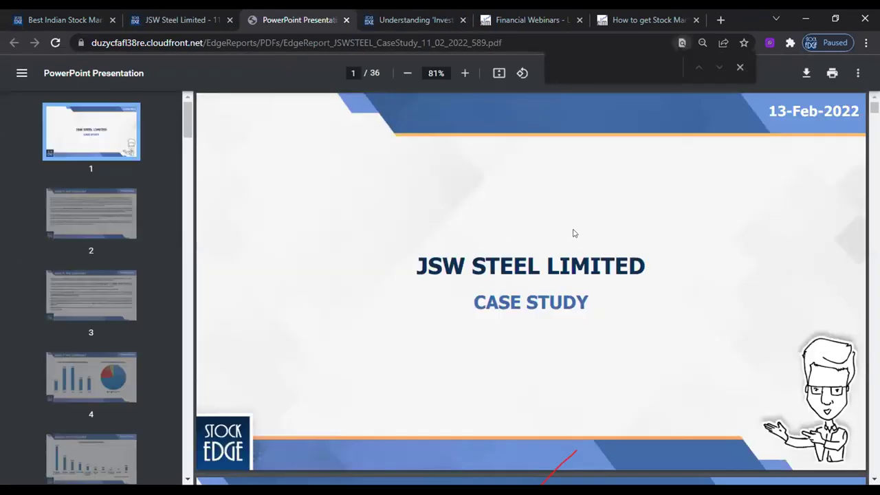
text(key)
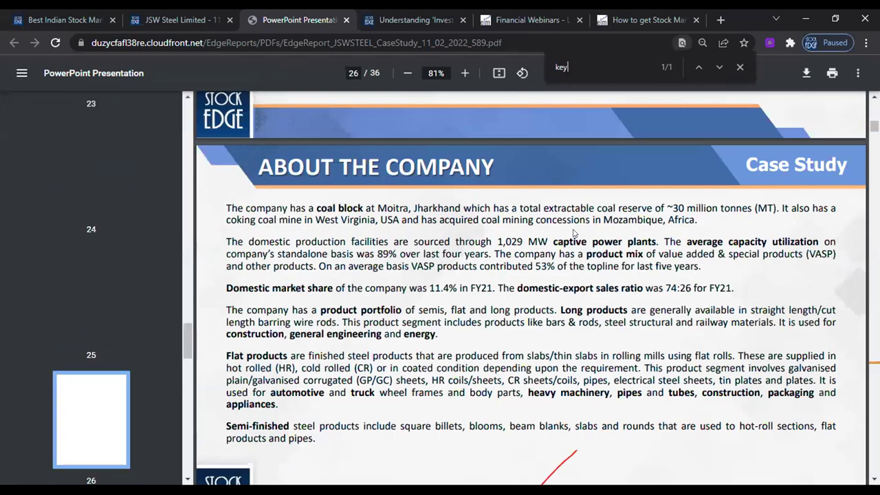
text( level)
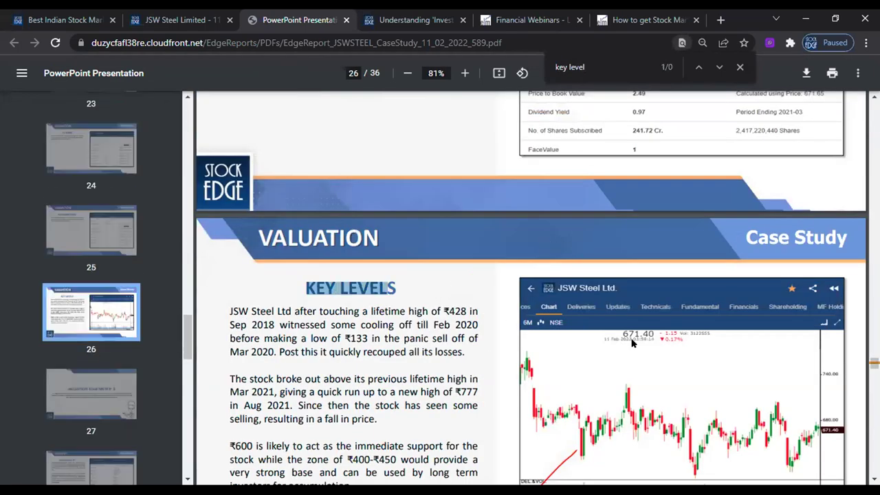
scroll(633, 343, down, 2)
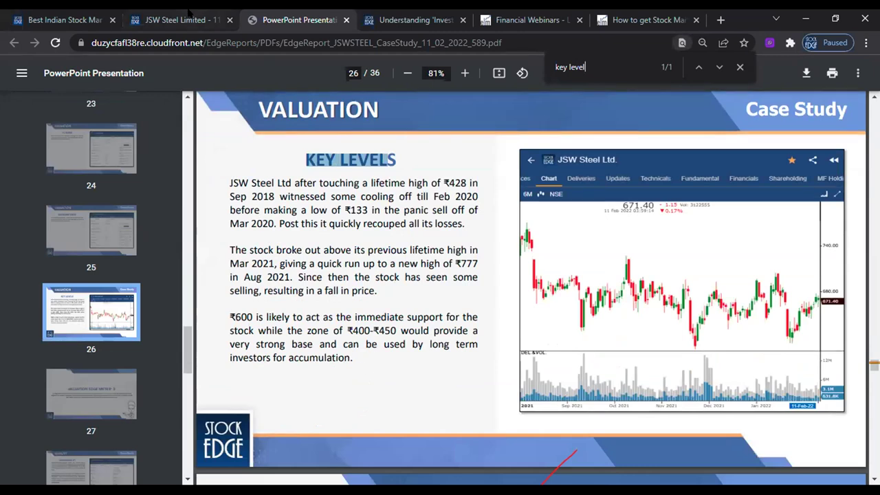
View The Ramco Cements chart from Investment Ideas and read the blog's sections on the significance of Key Level and Edge Score.
click(188, 13)
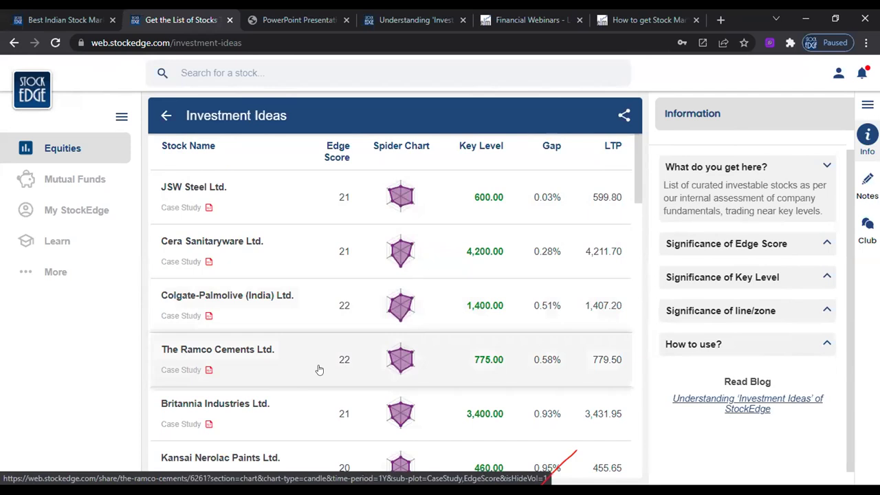
click(262, 357)
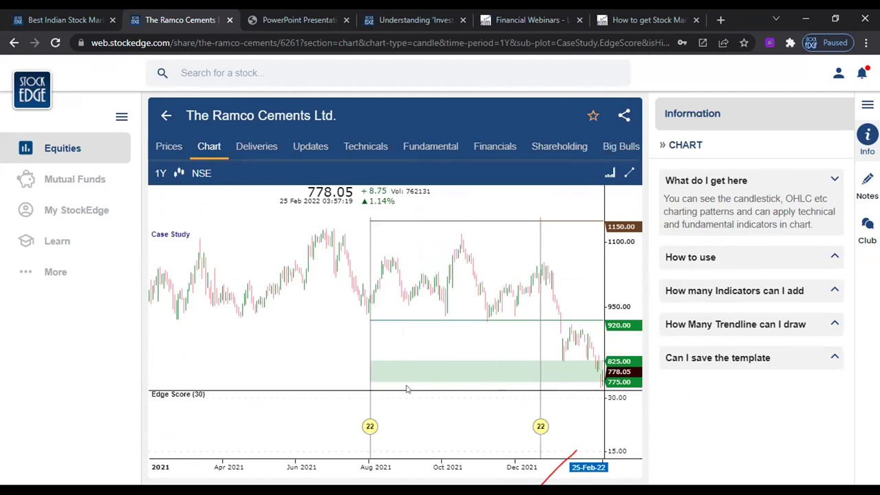
click(428, 16)
scroll(591, 303, down, 10)
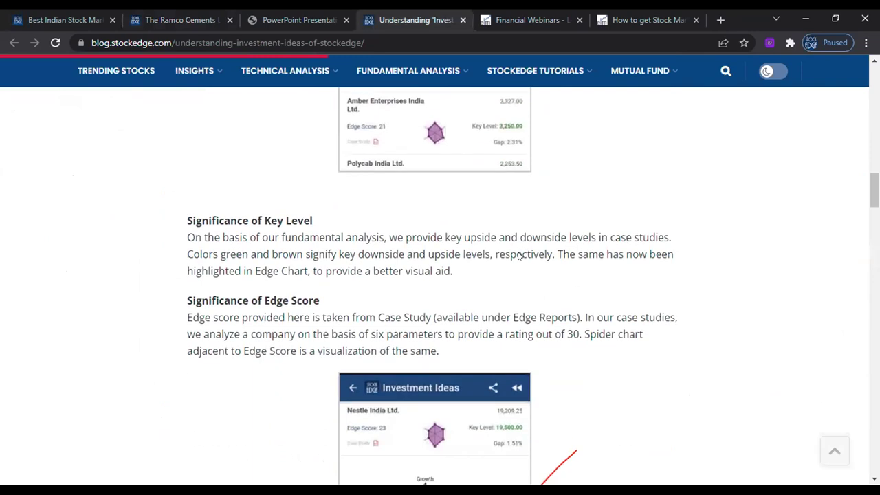
scroll(495, 234, down, 1)
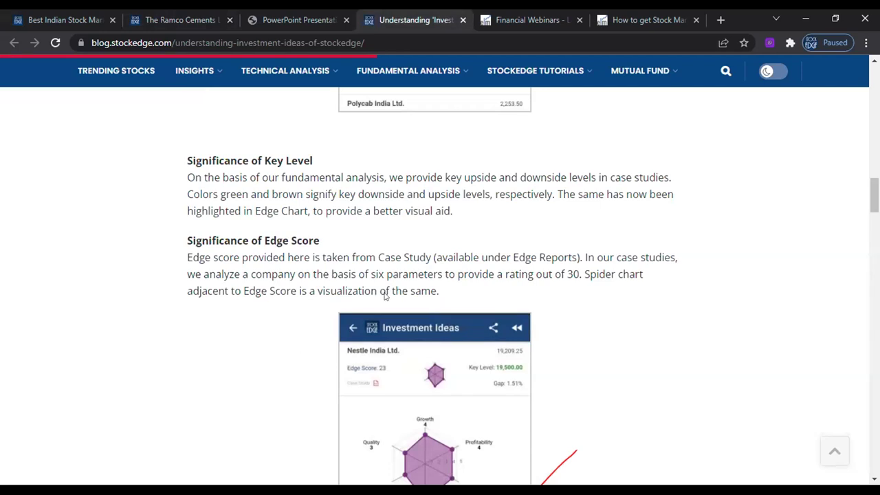
Go back through The Ramco Cements chart to the Investment Ideas list and select JSW Steel's case study.
click(172, 19)
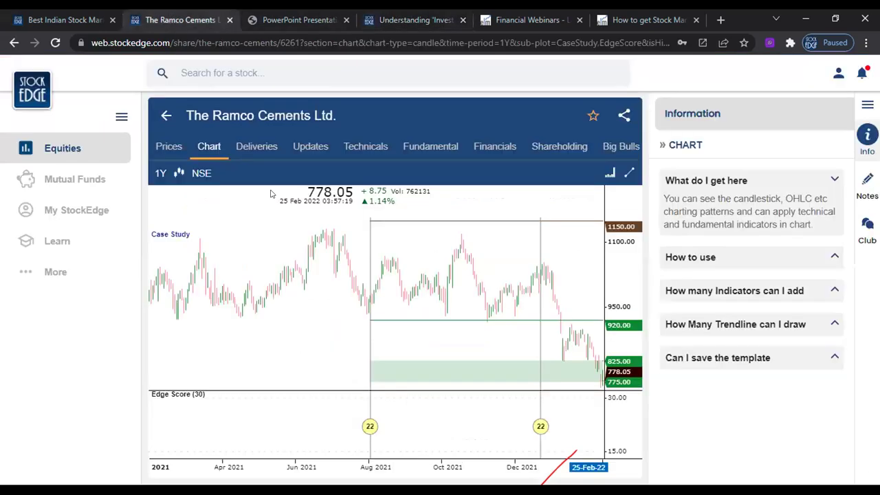
click(167, 117)
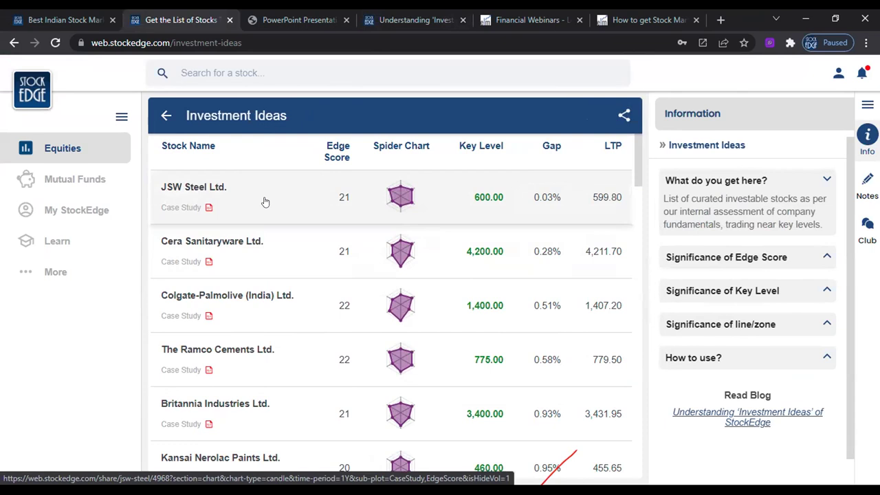
click(210, 209)
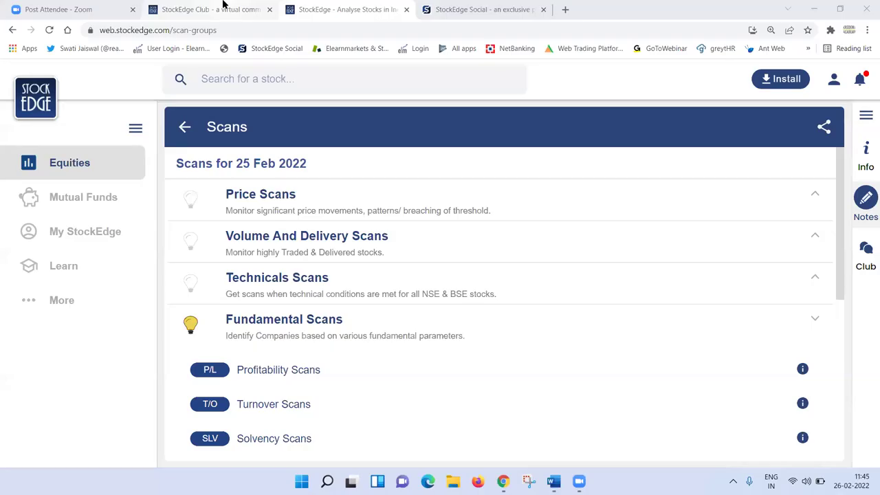
Switch to the StockEdge Club plans page and clear the text selection below the Monthly plan.
click(213, 9)
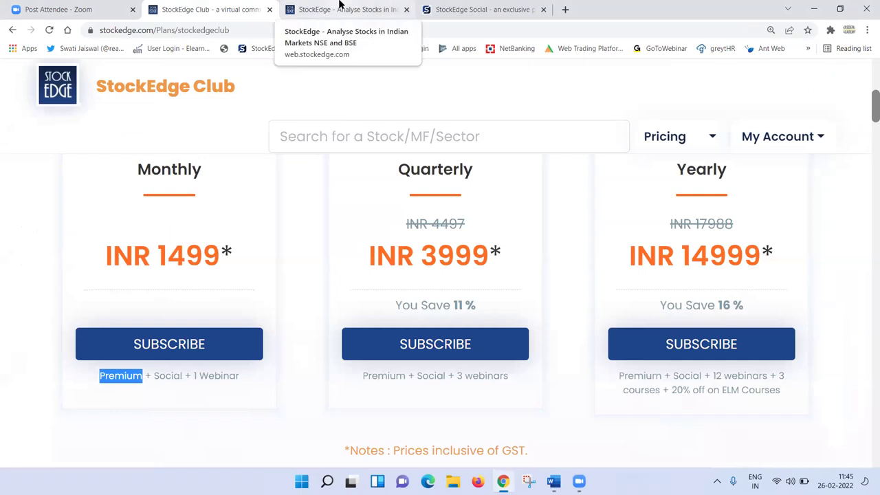
click(33, 397)
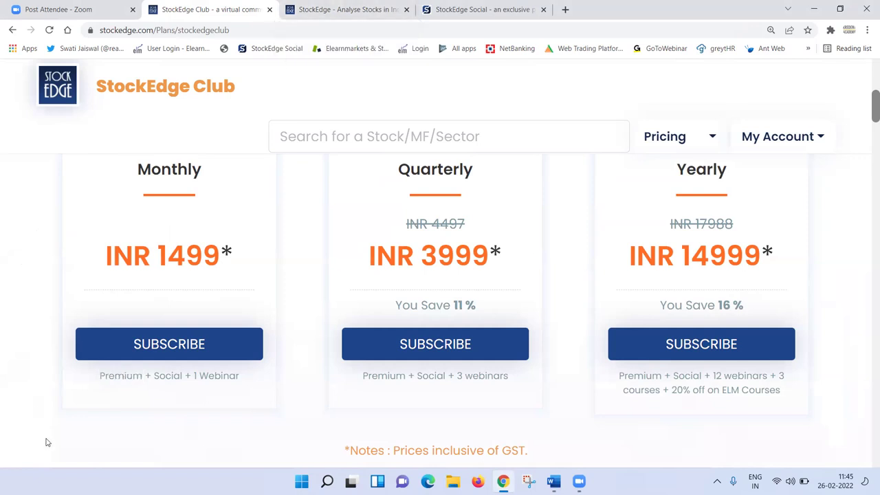